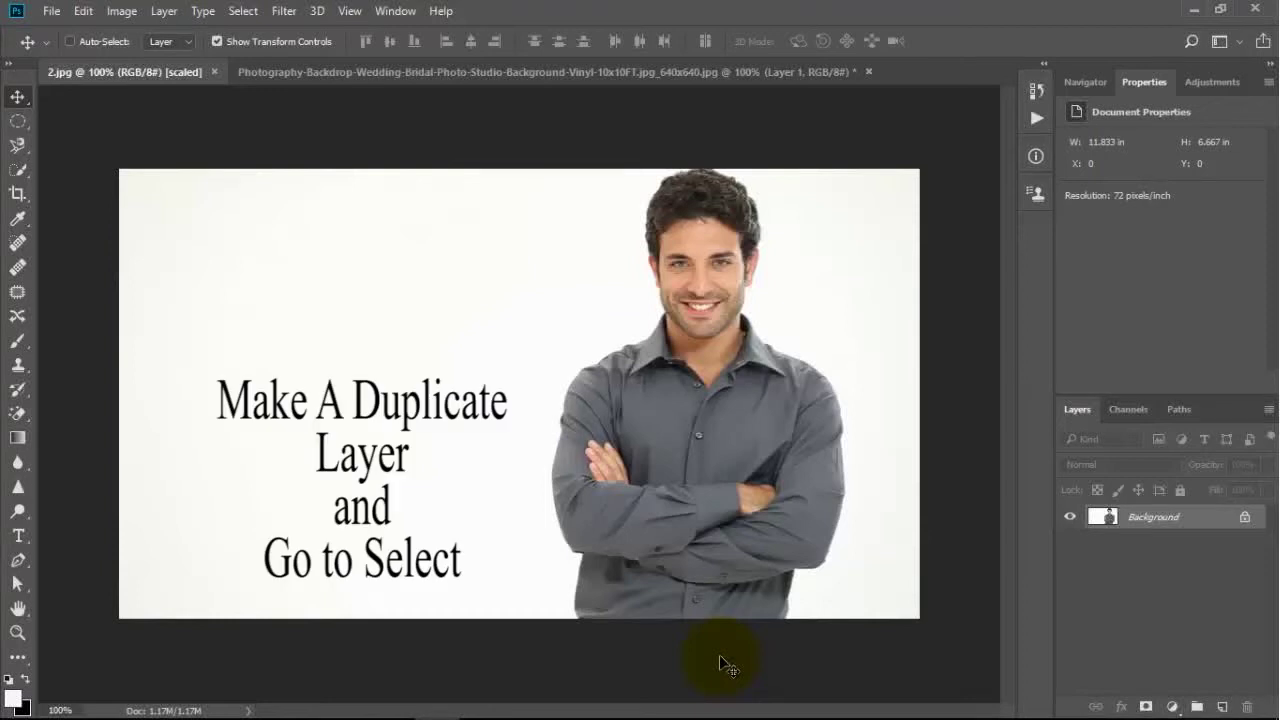
Duplicate the photo layer and select its white background with Color Range at fuzziness 94.
{"action": "key", "text": "ctrl+j"}
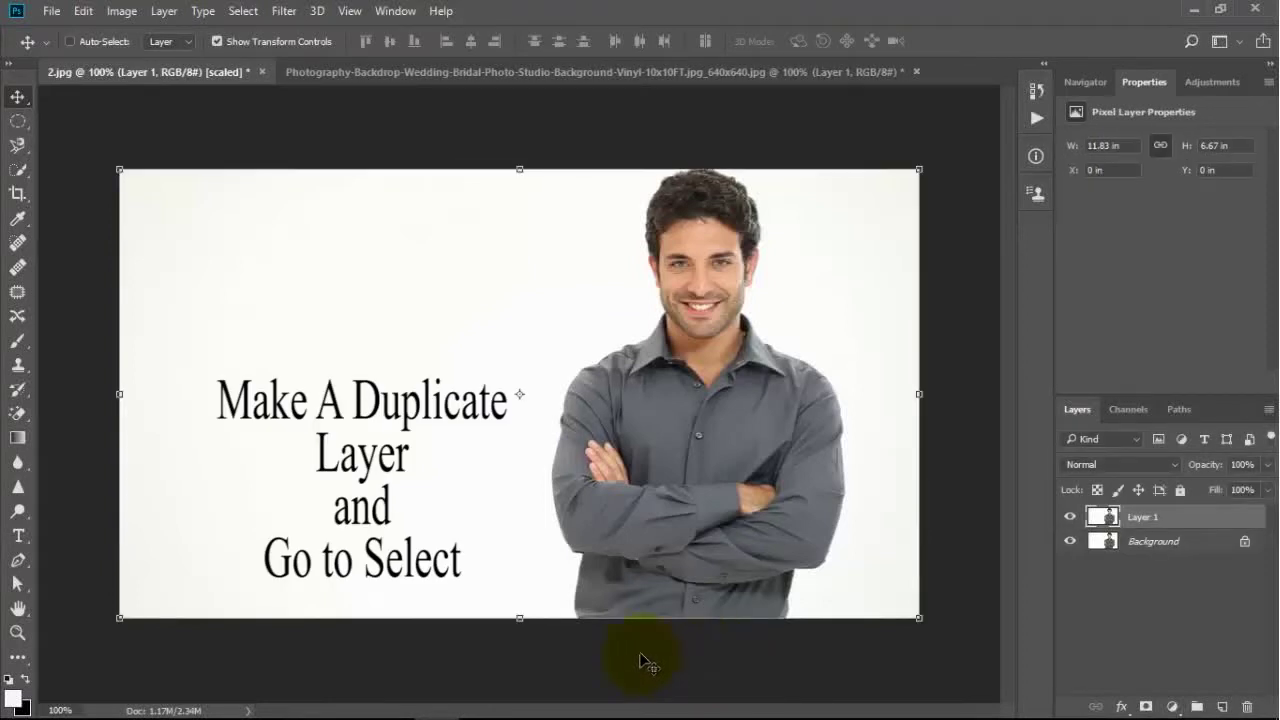
{"action": "left_click", "coordinate": [243, 11]}
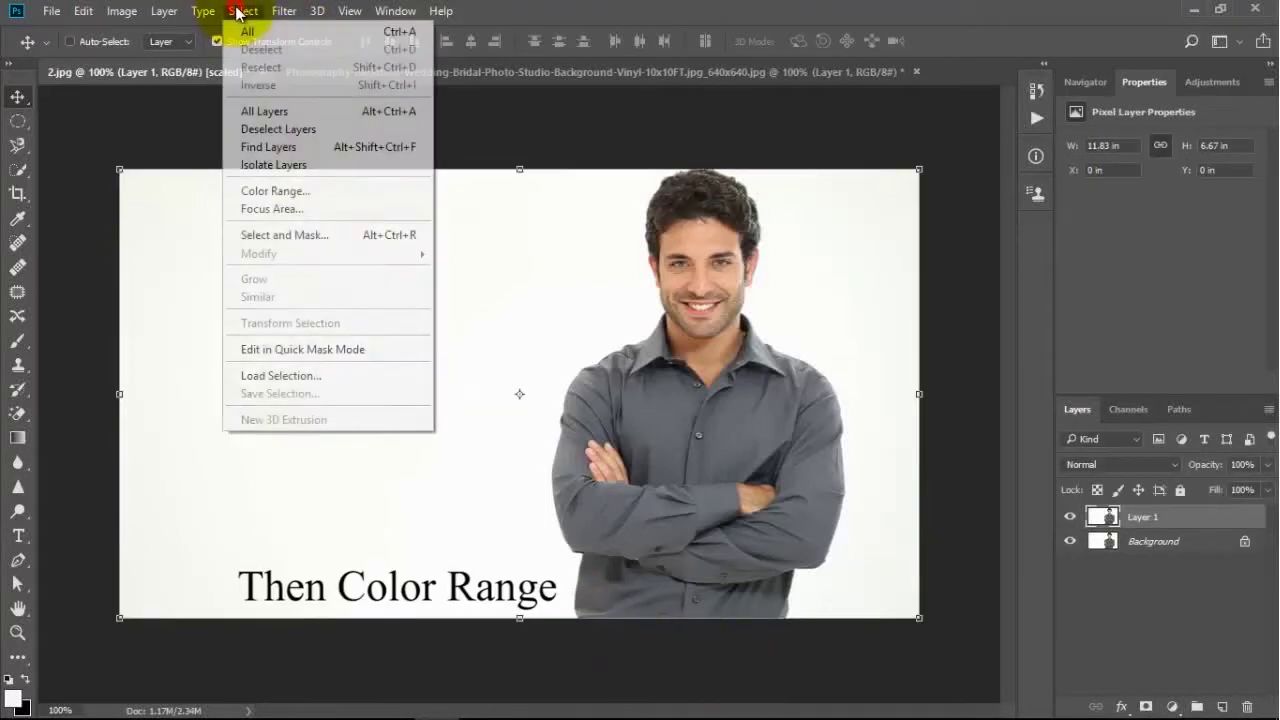
{"action": "left_click", "coordinate": [300, 192]}
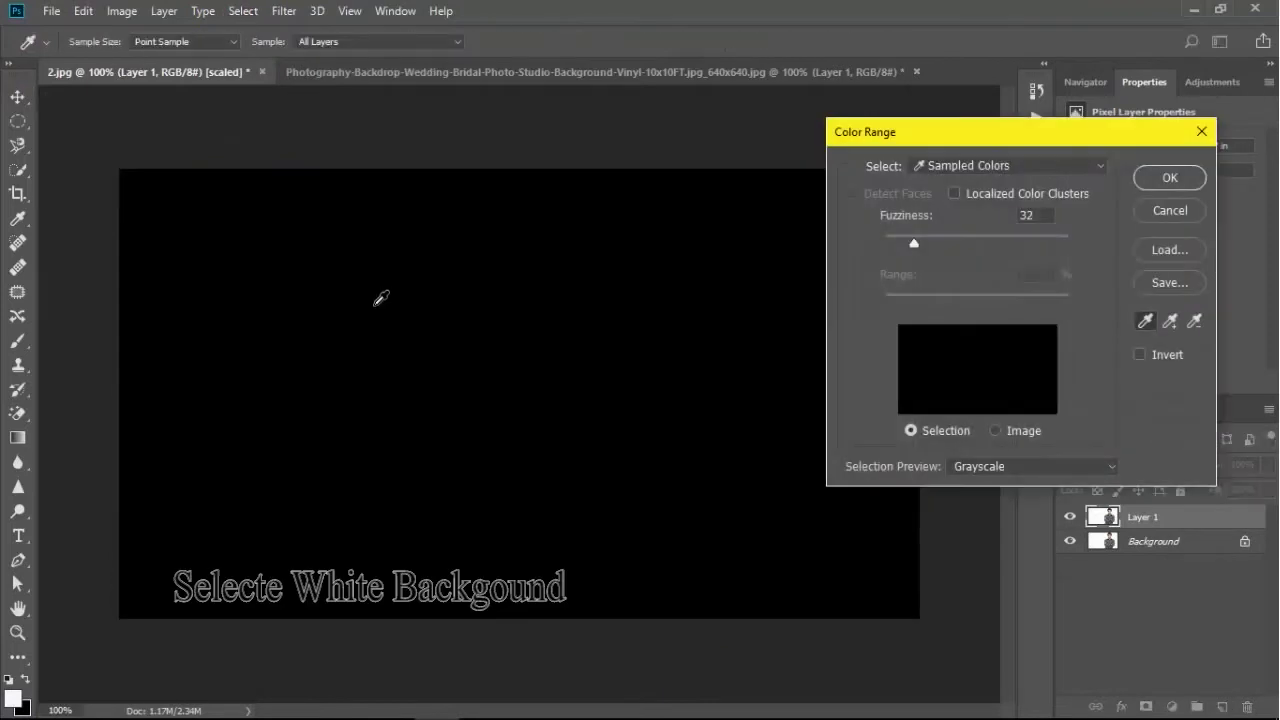
{"action": "left_click", "coordinate": [380, 299]}
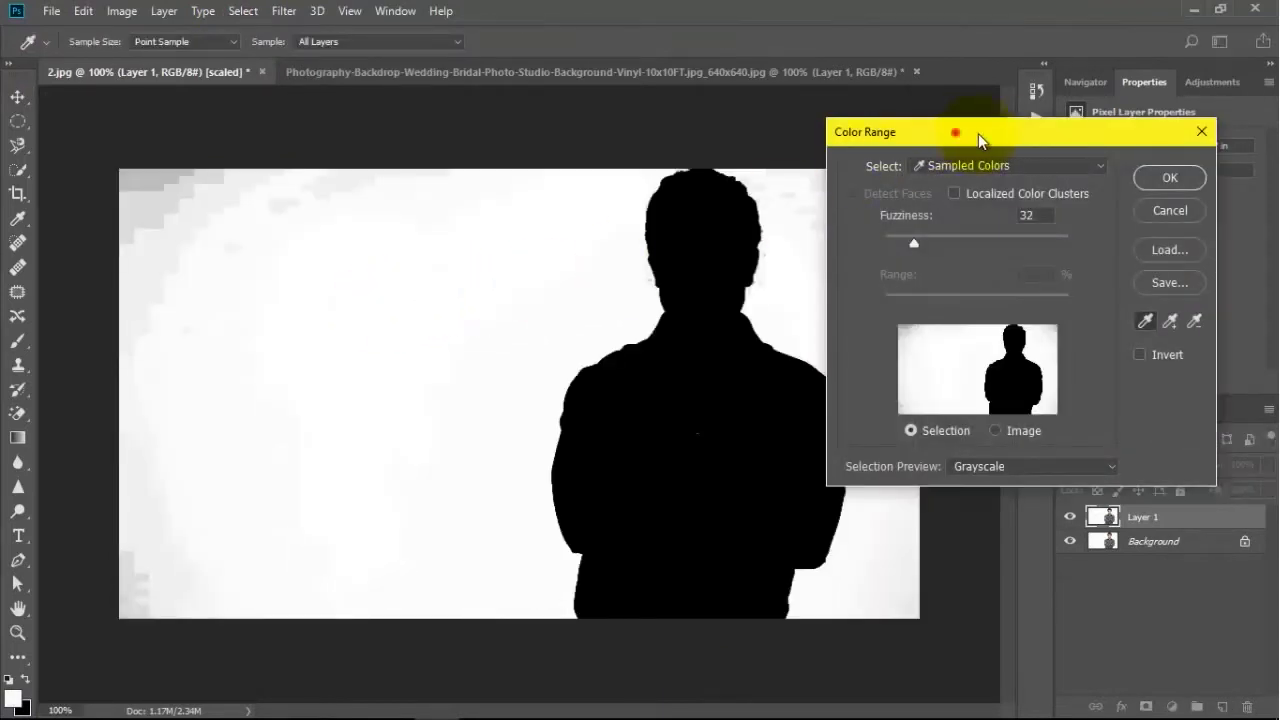
{"action": "left_click_drag", "start_coordinate": [956, 132], "coordinate": [1086, 128]}
{"action": "left_click_drag", "start_coordinate": [1050, 237], "coordinate": [1097, 244]}
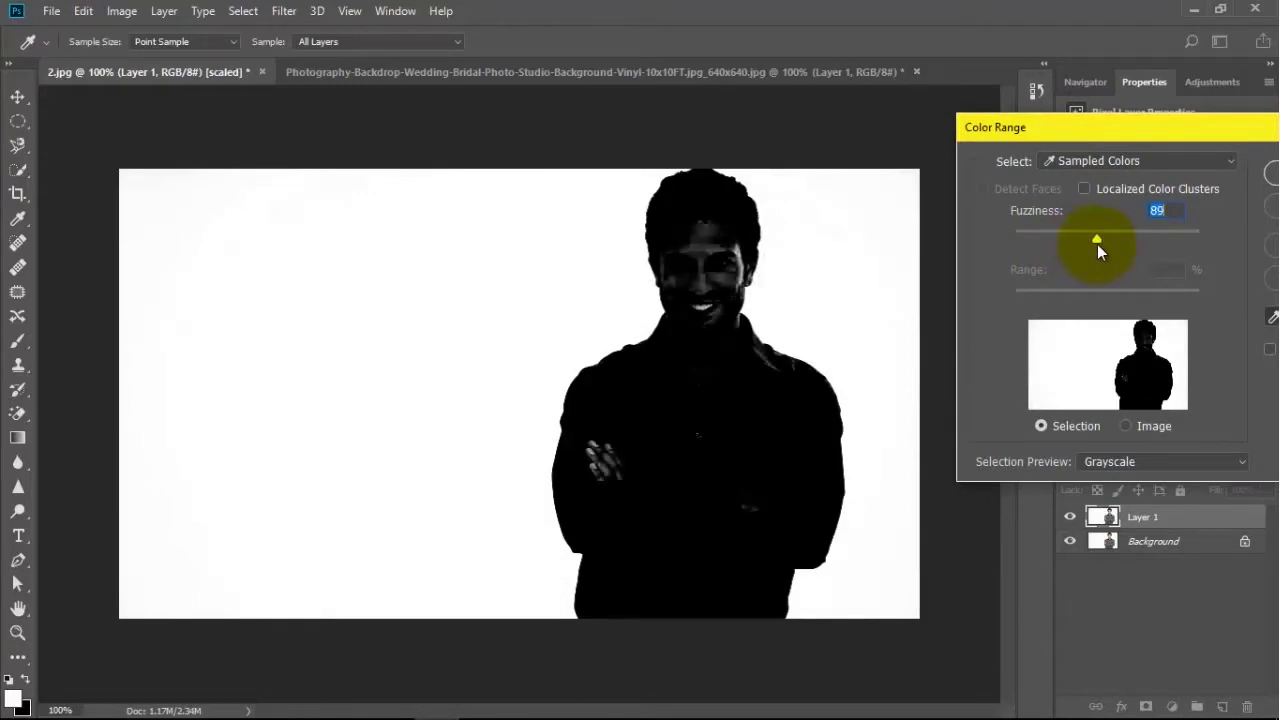
{"action": "left_click_drag", "start_coordinate": [1097, 244], "coordinate": [1102, 242]}
{"action": "left_click_drag", "start_coordinate": [1143, 132], "coordinate": [985, 147]}
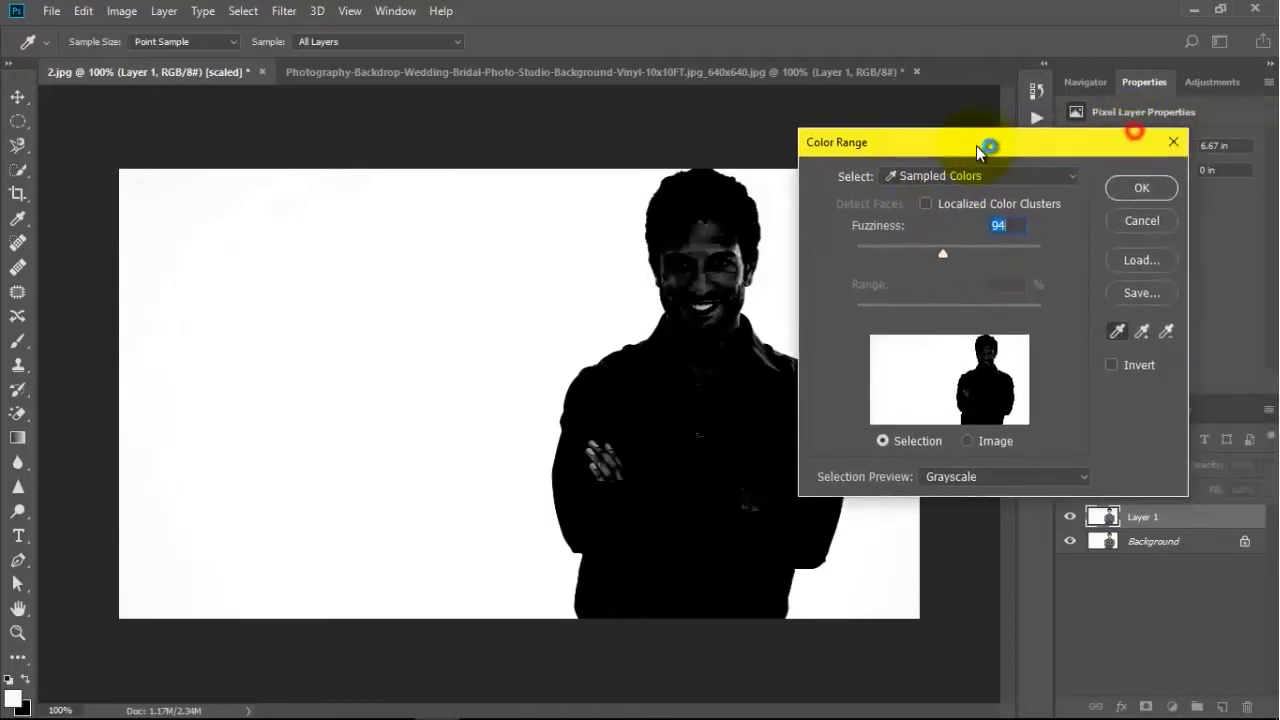
{"action": "left_click", "coordinate": [1145, 192]}
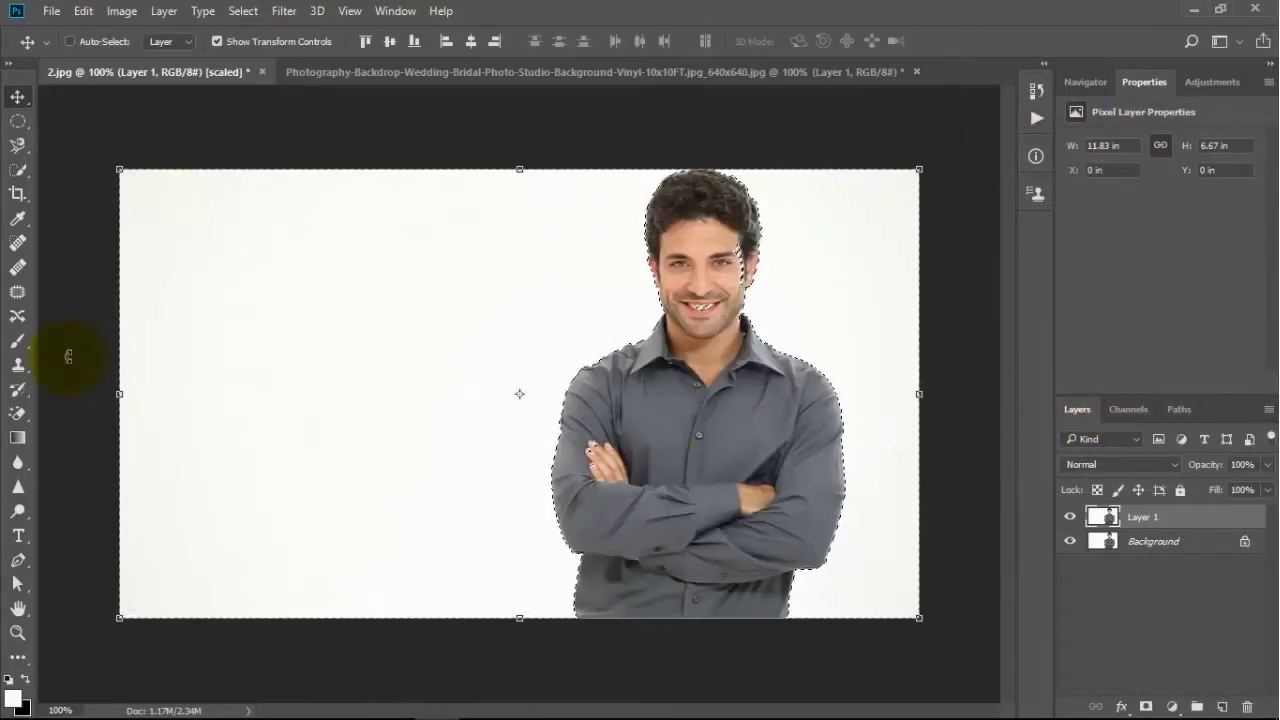
Subtract the face from the selection with Quick Selection, then invert it to select only the man.
{"action": "left_click", "coordinate": [18, 169]}
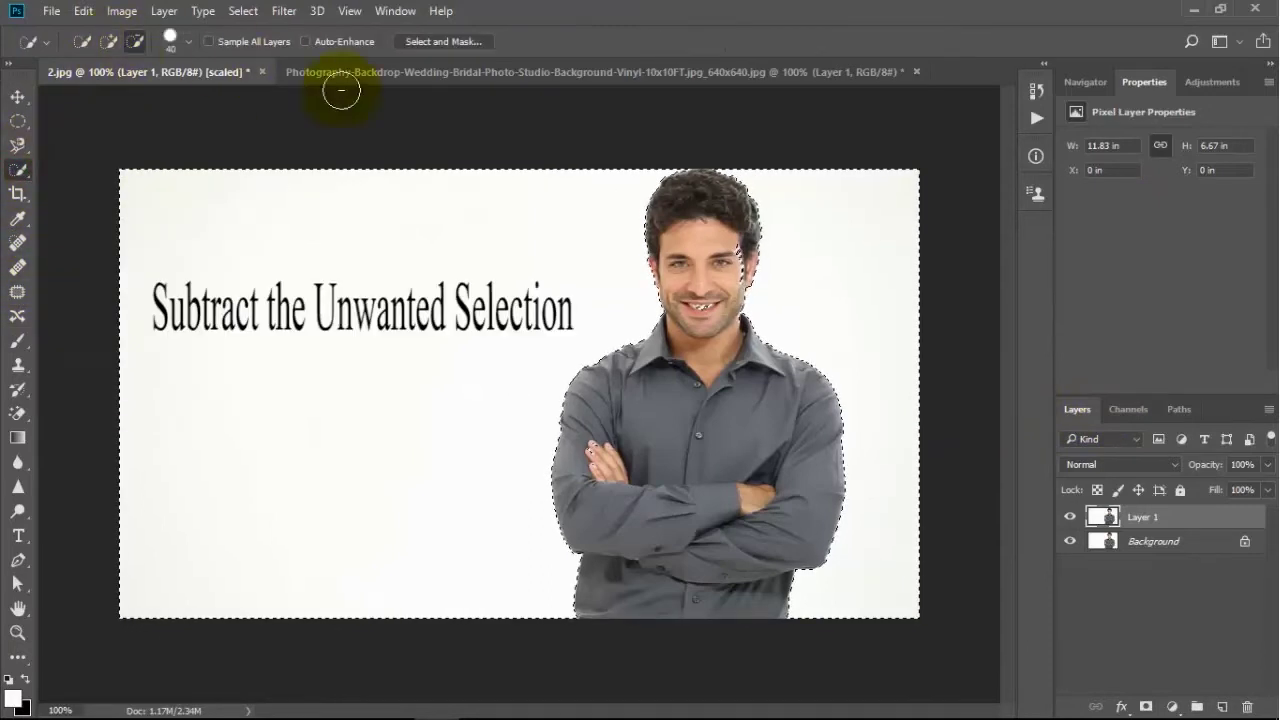
{"action": "left_click", "coordinate": [135, 41]}
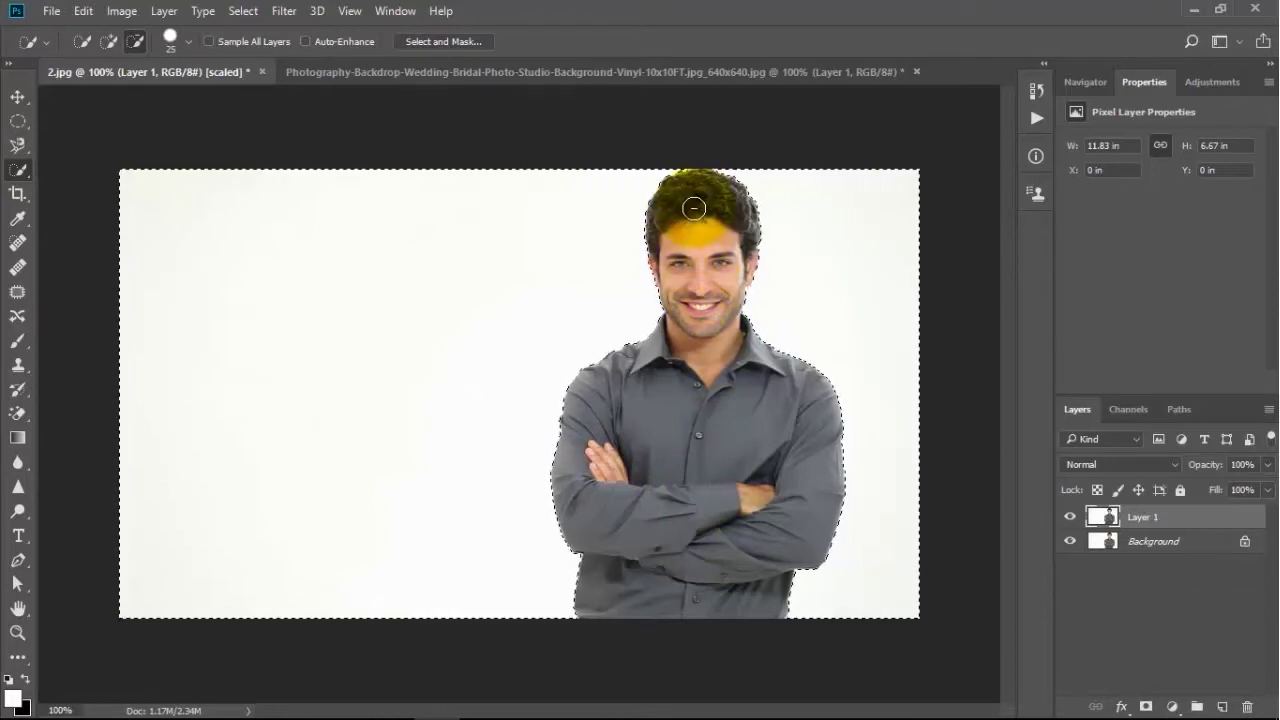
{"action": "right_click", "coordinate": [694, 208]}
{"action": "left_click", "coordinate": [725, 242]}
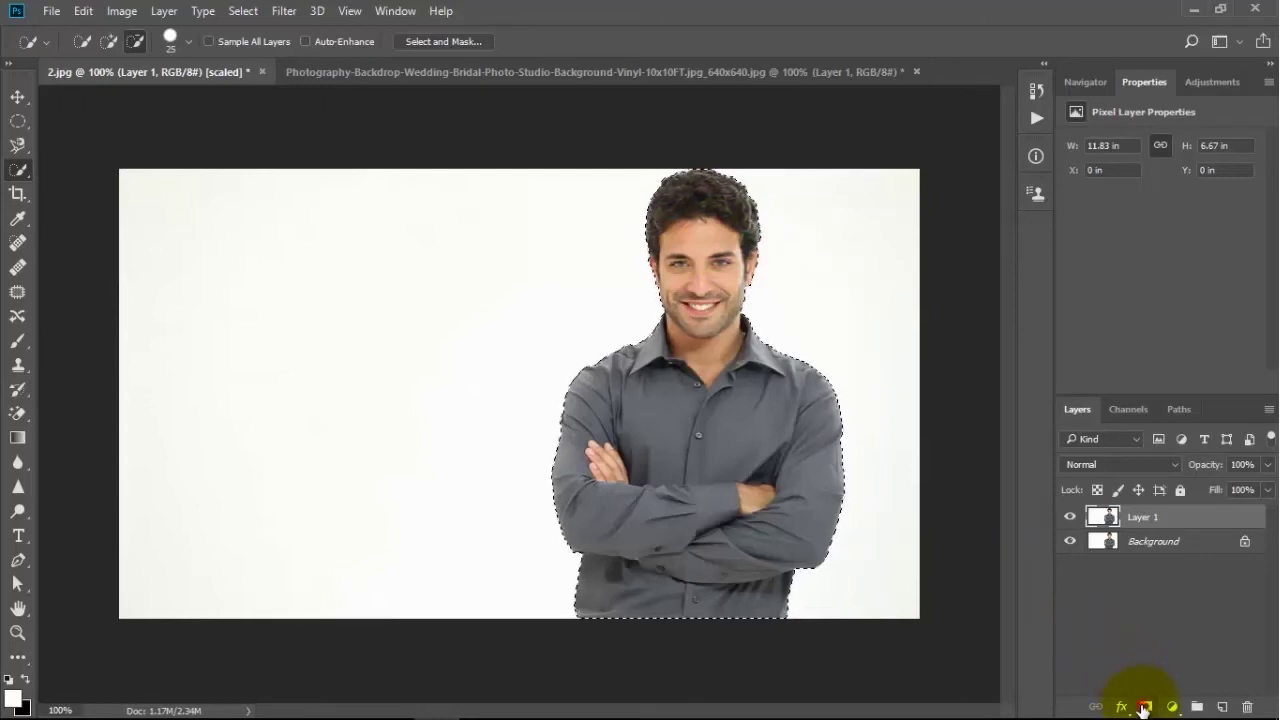
Add a layer mask to Layer 1 and create a #fdfdfb Solid Color fill layer.
{"action": "left_click", "coordinate": [1144, 707]}
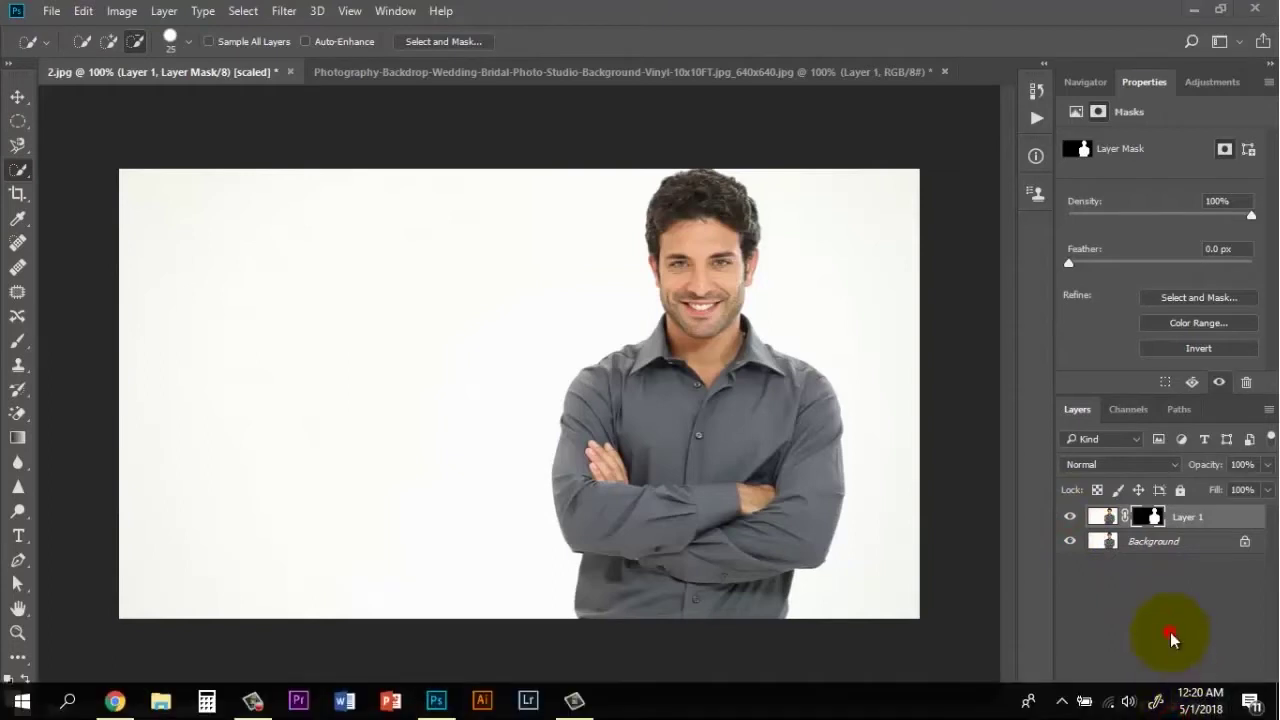
{"action": "left_click", "coordinate": [1172, 708]}
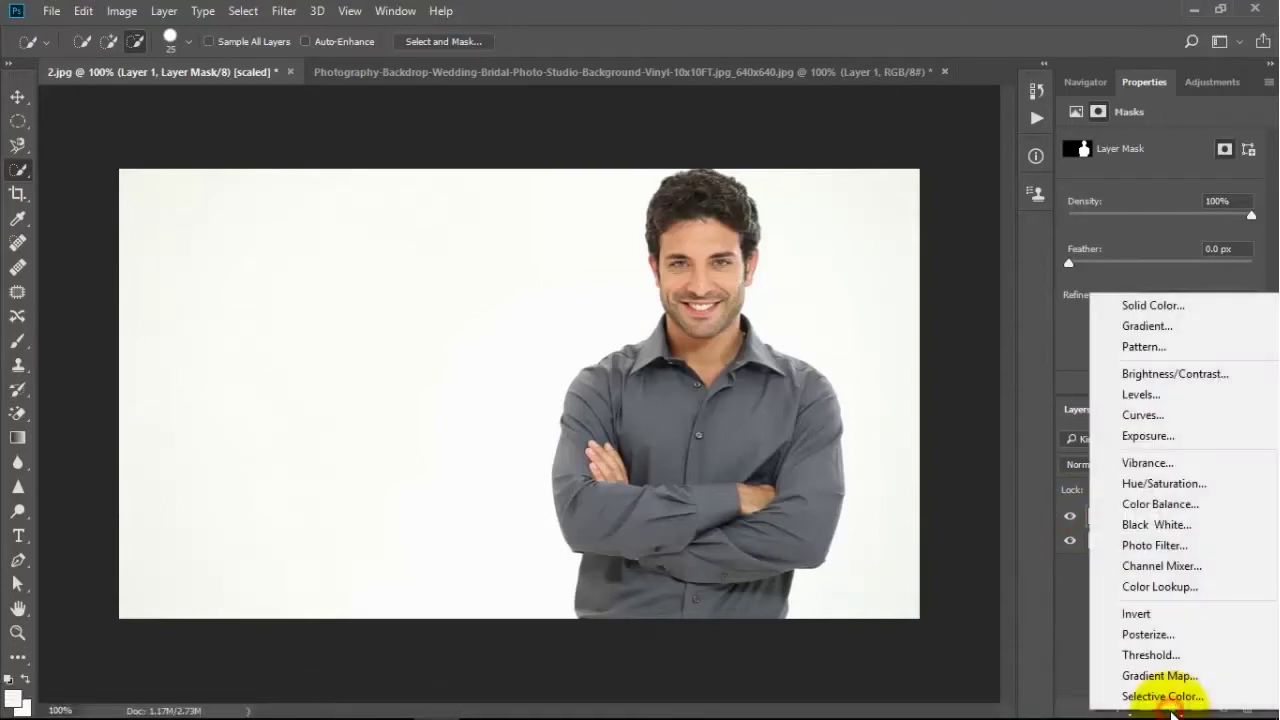
{"action": "left_click", "coordinate": [1173, 304]}
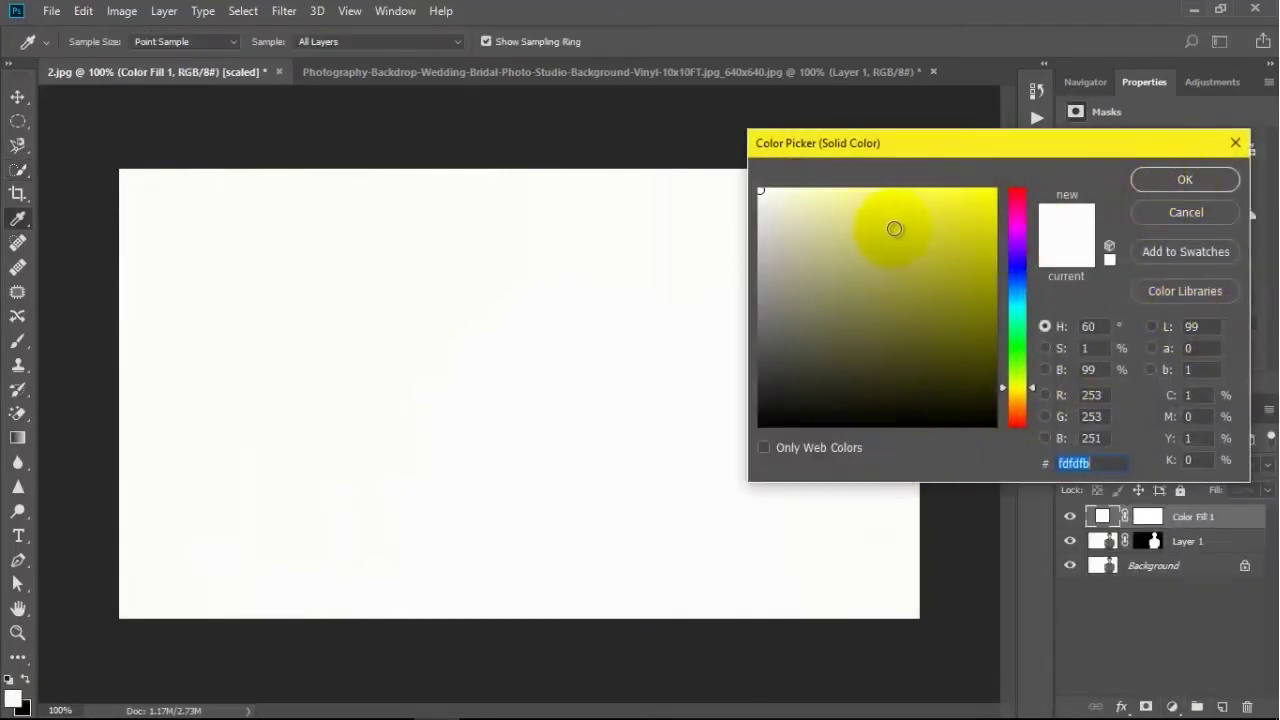
{"action": "left_click", "coordinate": [1180, 181]}
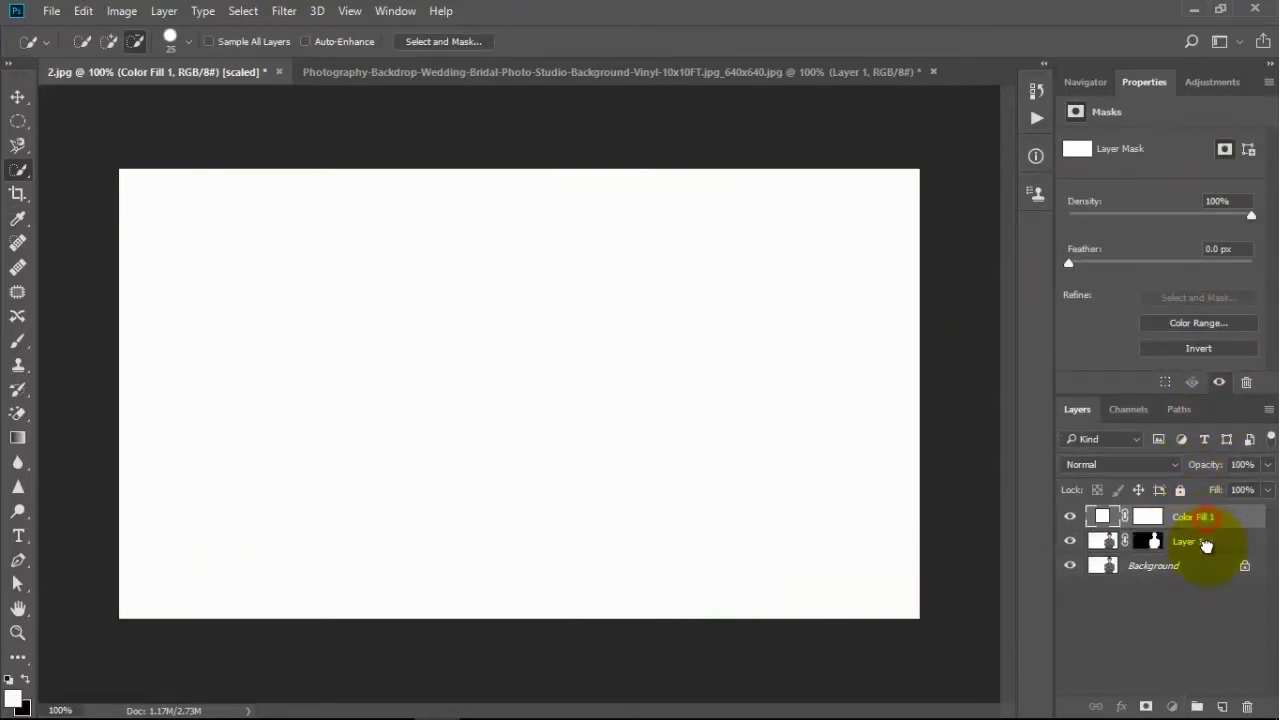
Move Color Fill 1 below Layer 1 and hide the lower layers to view the transparent cutout.
{"action": "left_click_drag", "start_coordinate": [1200, 560], "coordinate": [1205, 545]}
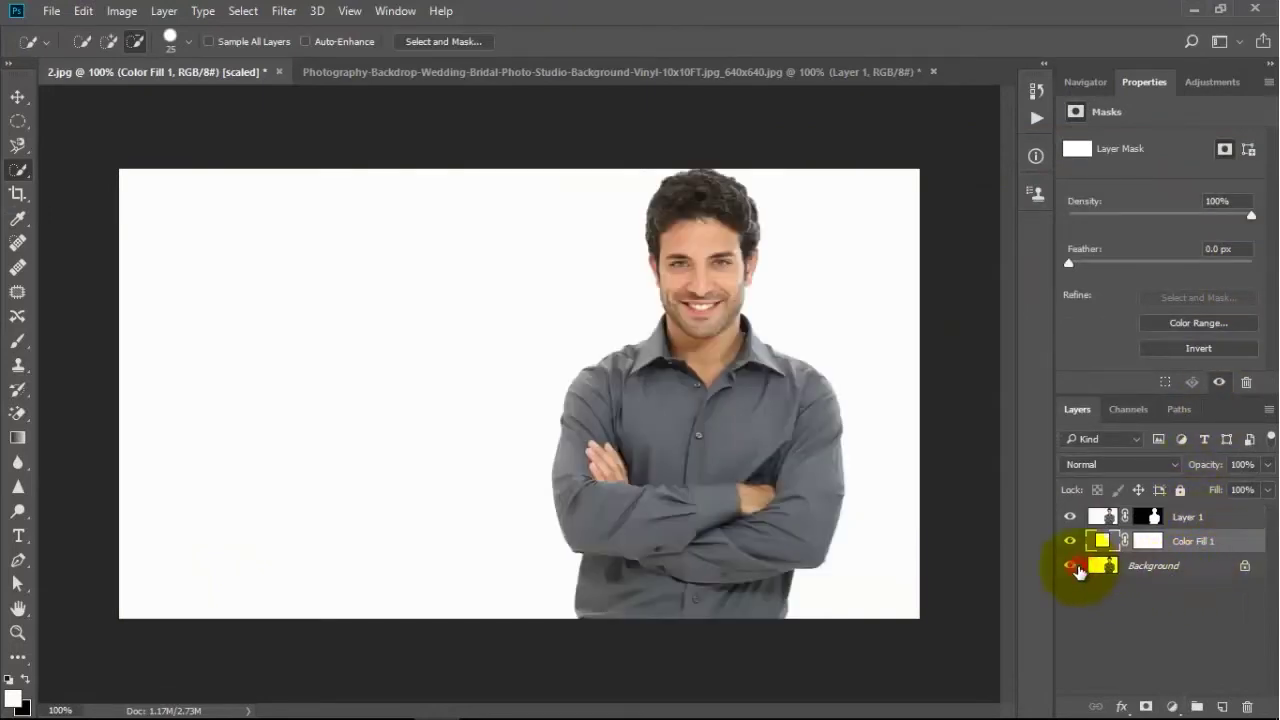
{"action": "left_click", "coordinate": [1150, 516]}
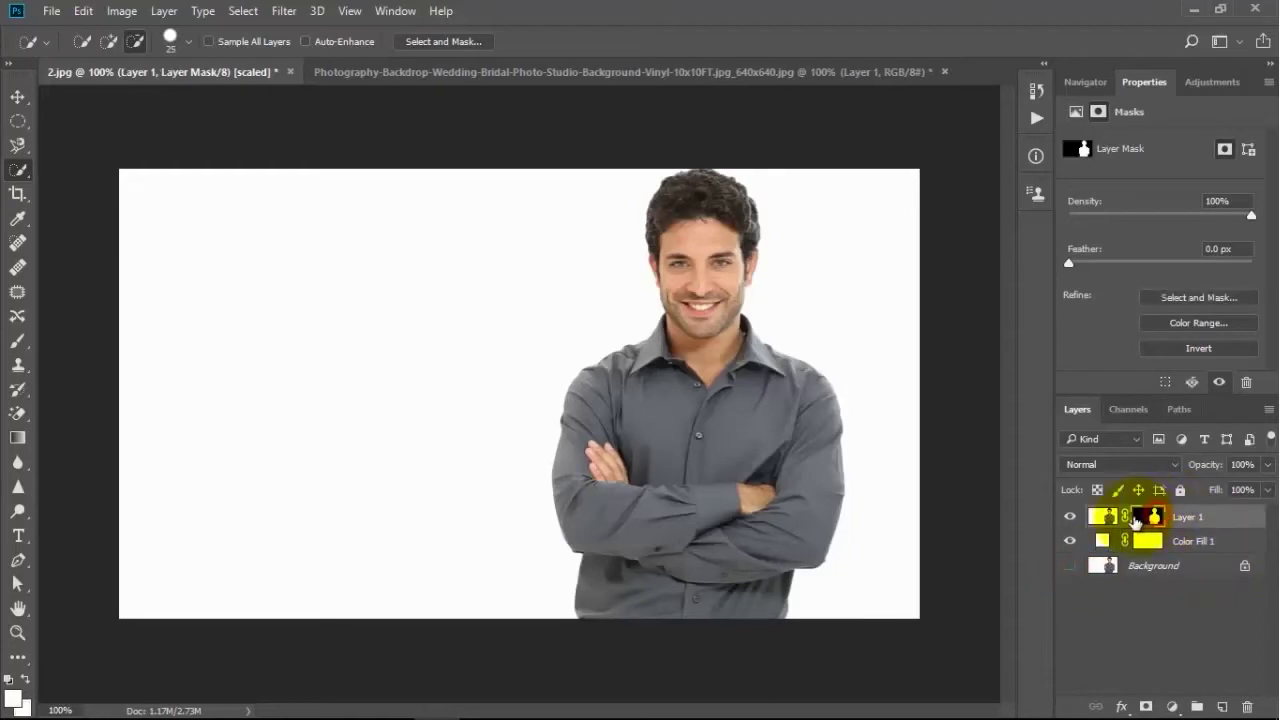
{"action": "left_click", "coordinate": [1068, 518]}
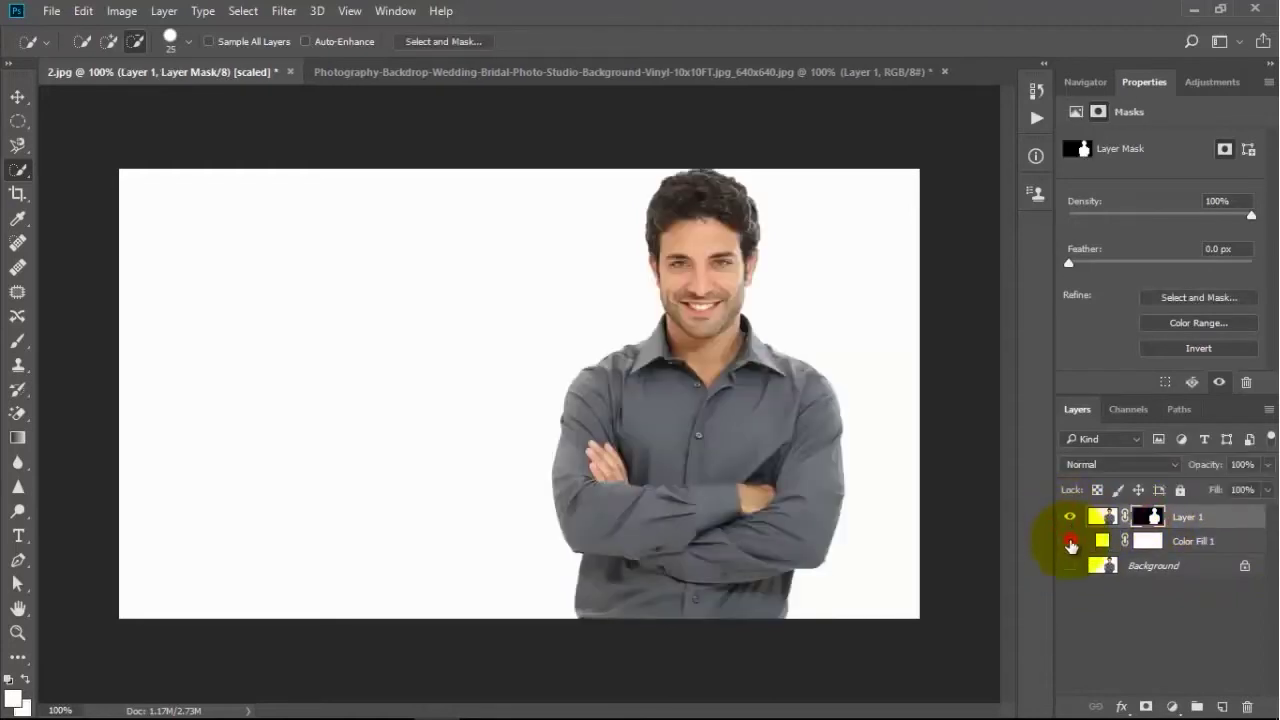
{"action": "left_click", "coordinate": [1070, 542]}
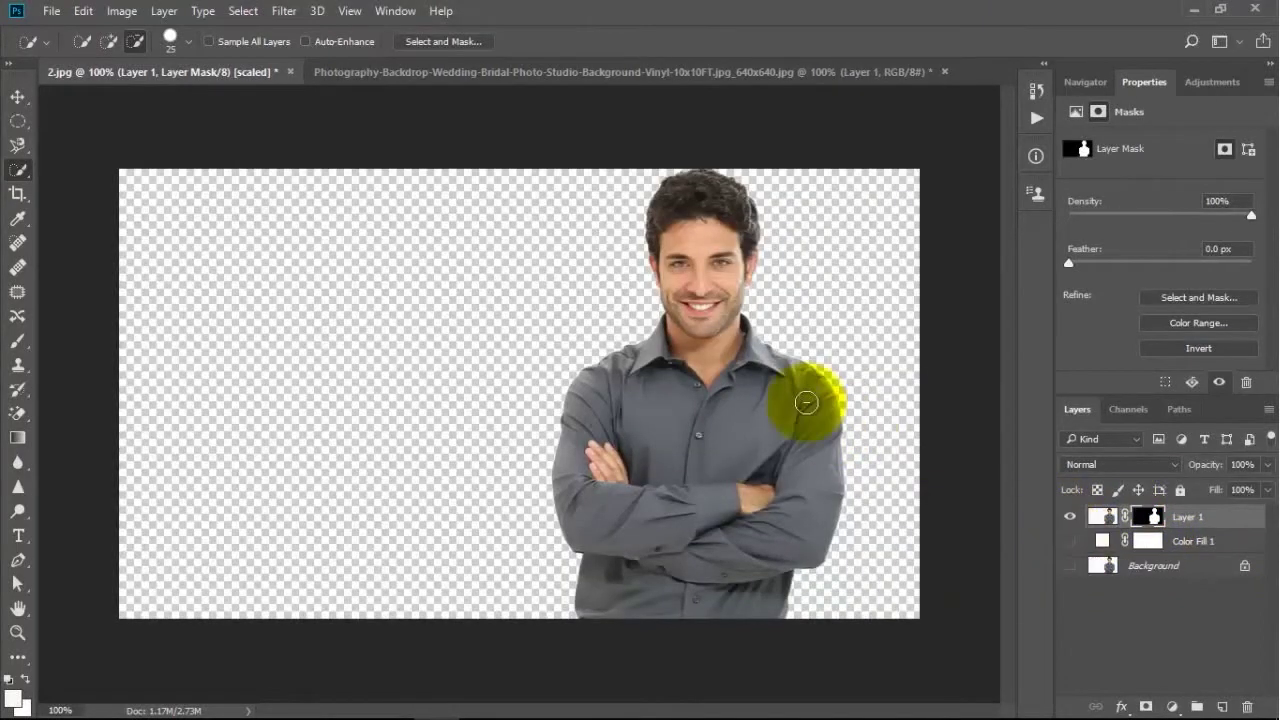
Zoom in on the face edges, show Color Fill 1 again, and bring up the pergola backdrop document.
{"action": "key", "text": "z"}
{"action": "mouse_move", "coordinate": [724, 280]}
{"action": "left_mouse_down"}
{"action": "mouse_move", "coordinate": [863, 266]}
{"action": "mouse_move", "coordinate": [745, 283]}
{"action": "left_mouse_up"}
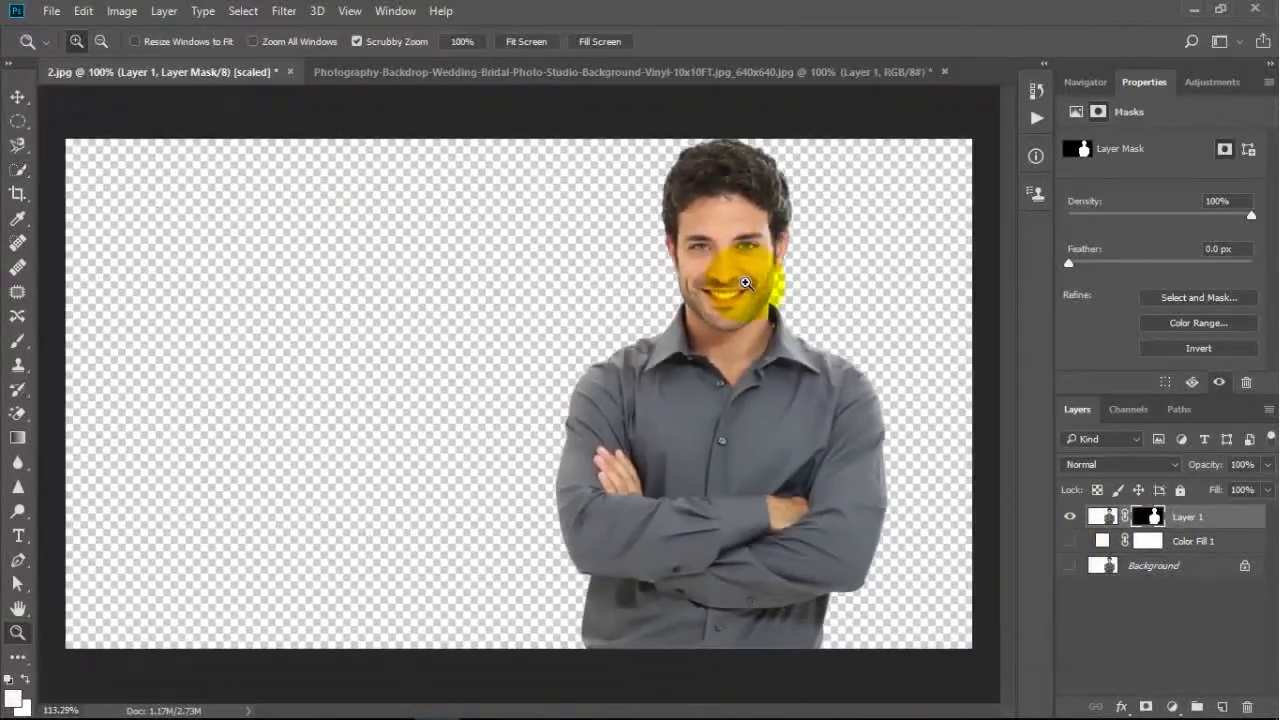
{"action": "key", "text": "w"}
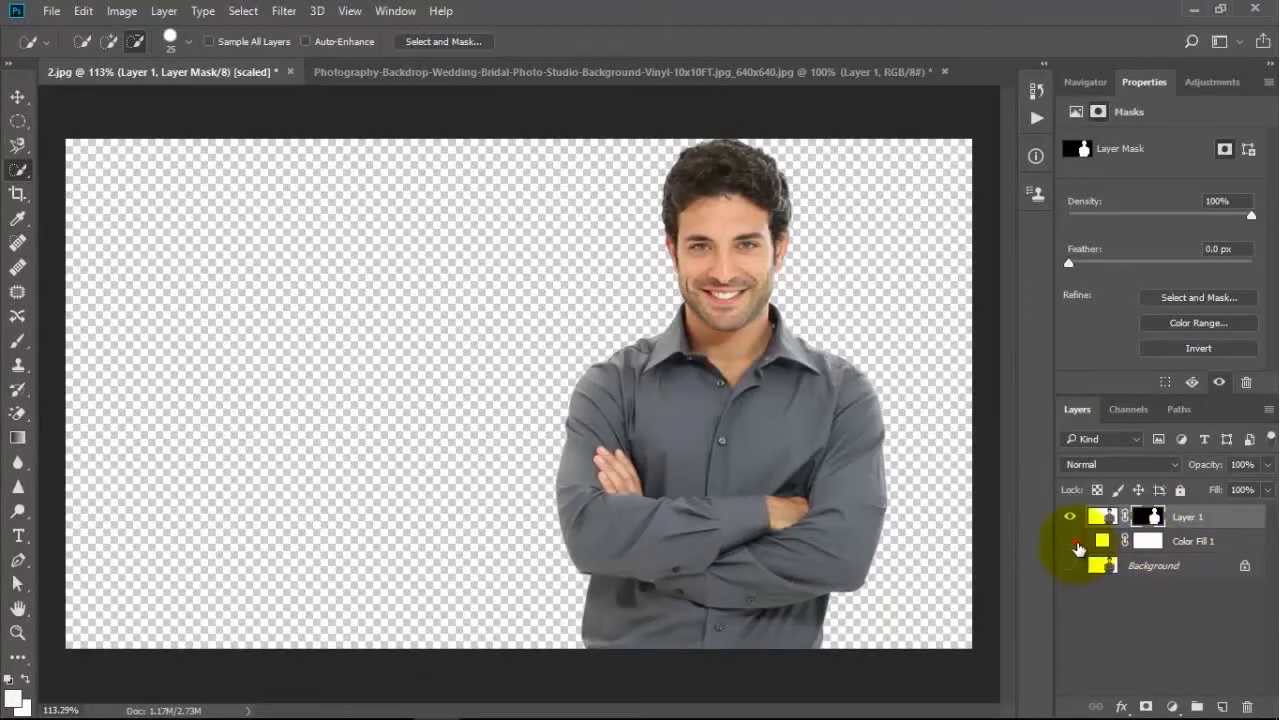
{"action": "left_click", "coordinate": [1070, 541]}
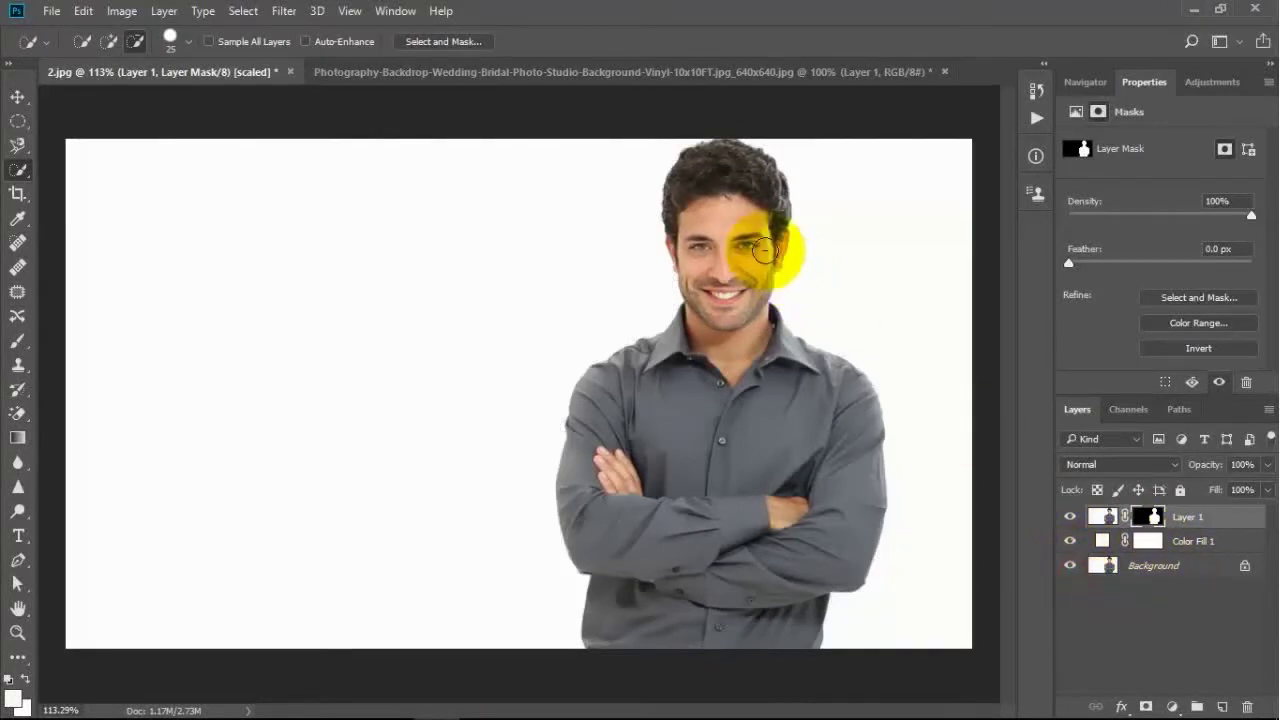
{"action": "left_click", "coordinate": [506, 78]}
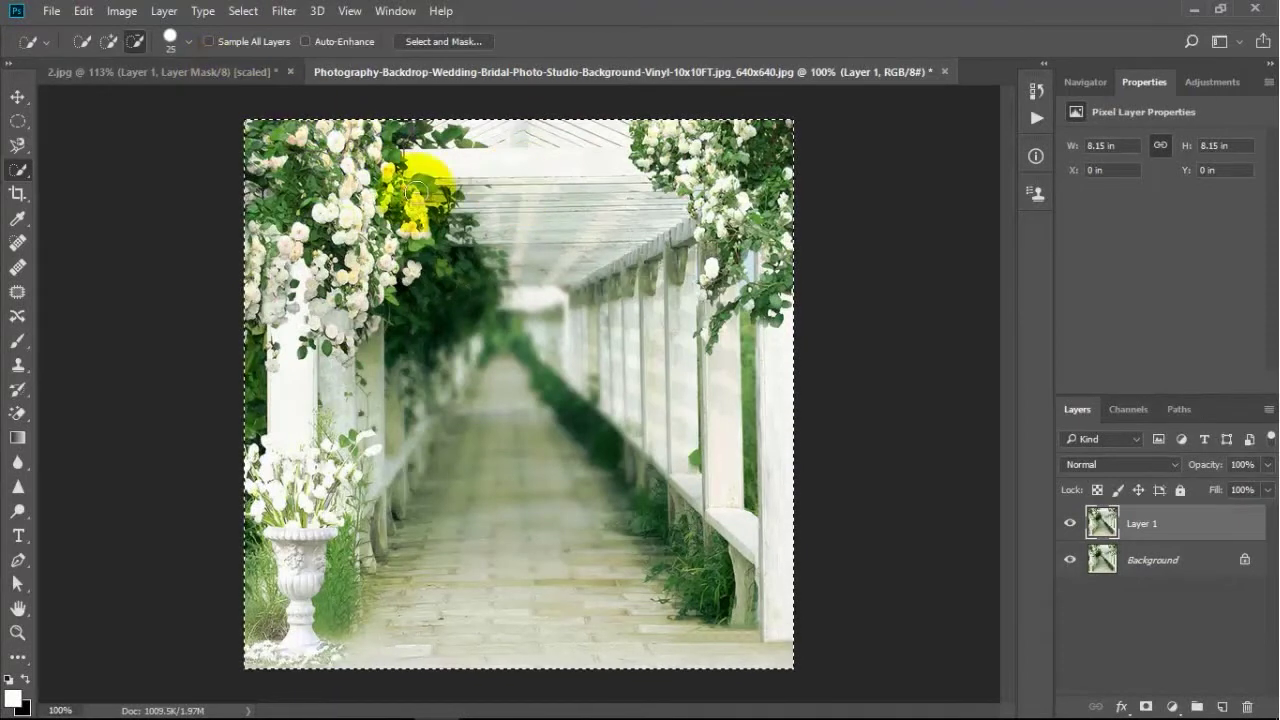
Bring the pergola backdrop into the man's document and stretch it across the canvas width.
{"action": "left_click", "coordinate": [17, 96]}
{"action": "mouse_move", "coordinate": [343, 206]}
{"action": "left_mouse_down"}
{"action": "mouse_move", "coordinate": [166, 75]}
{"action": "mouse_move", "coordinate": [397, 255]}
{"action": "left_mouse_up"}
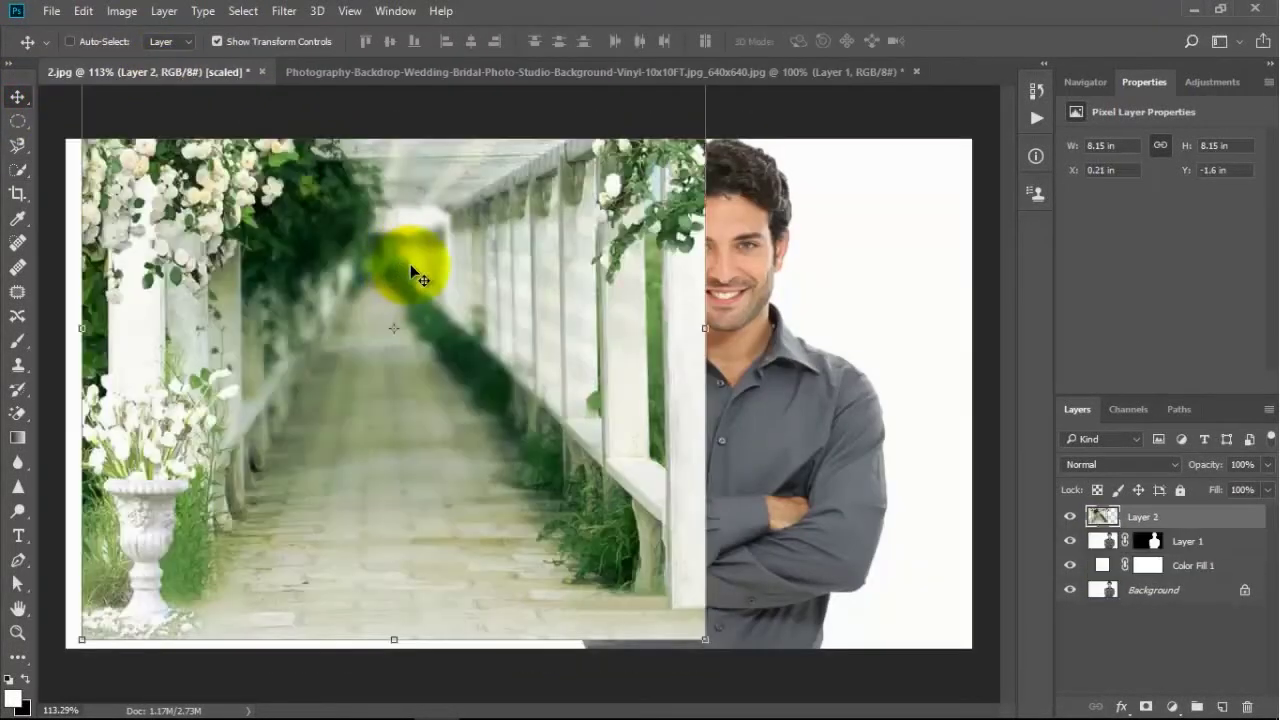
{"action": "mouse_move", "coordinate": [520, 351]}
{"action": "left_mouse_down"}
{"action": "mouse_move", "coordinate": [477, 487]}
{"action": "mouse_move", "coordinate": [480, 466]}
{"action": "left_mouse_up"}
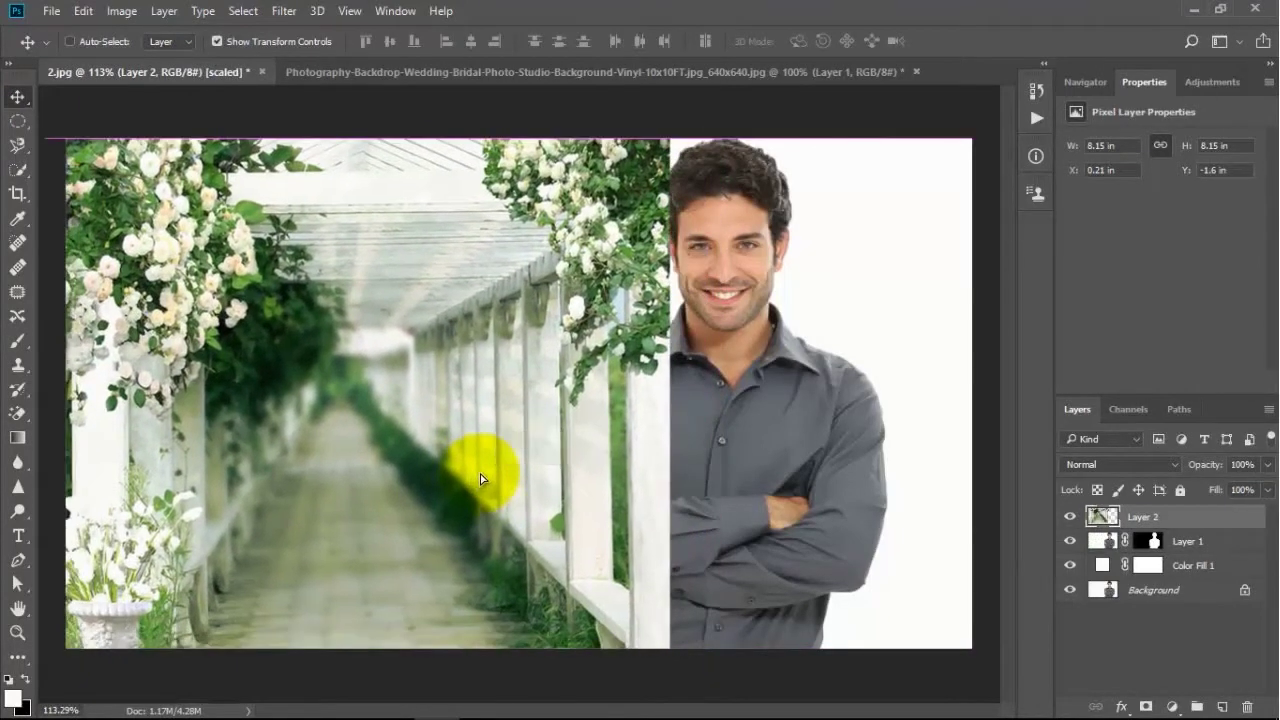
{"action": "left_click_drag", "start_coordinate": [669, 451], "coordinate": [972, 451]}
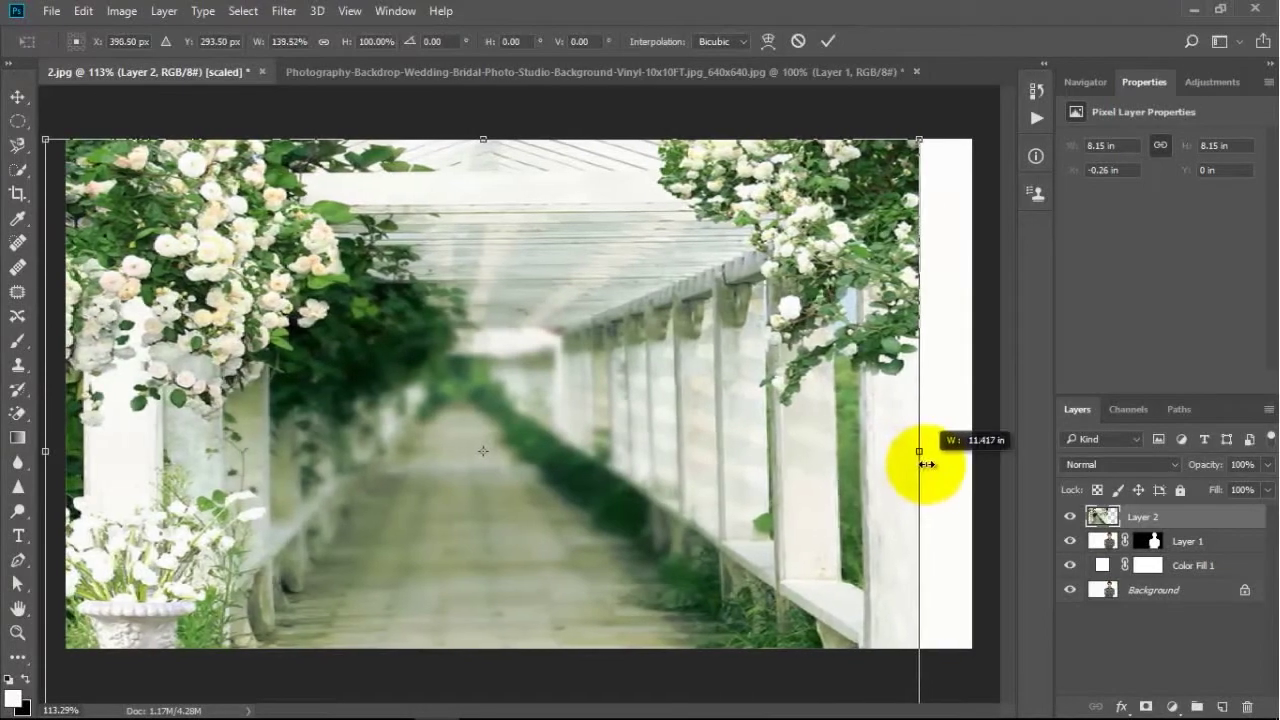
{"action": "left_click_drag", "start_coordinate": [798, 534], "coordinate": [818, 418]}
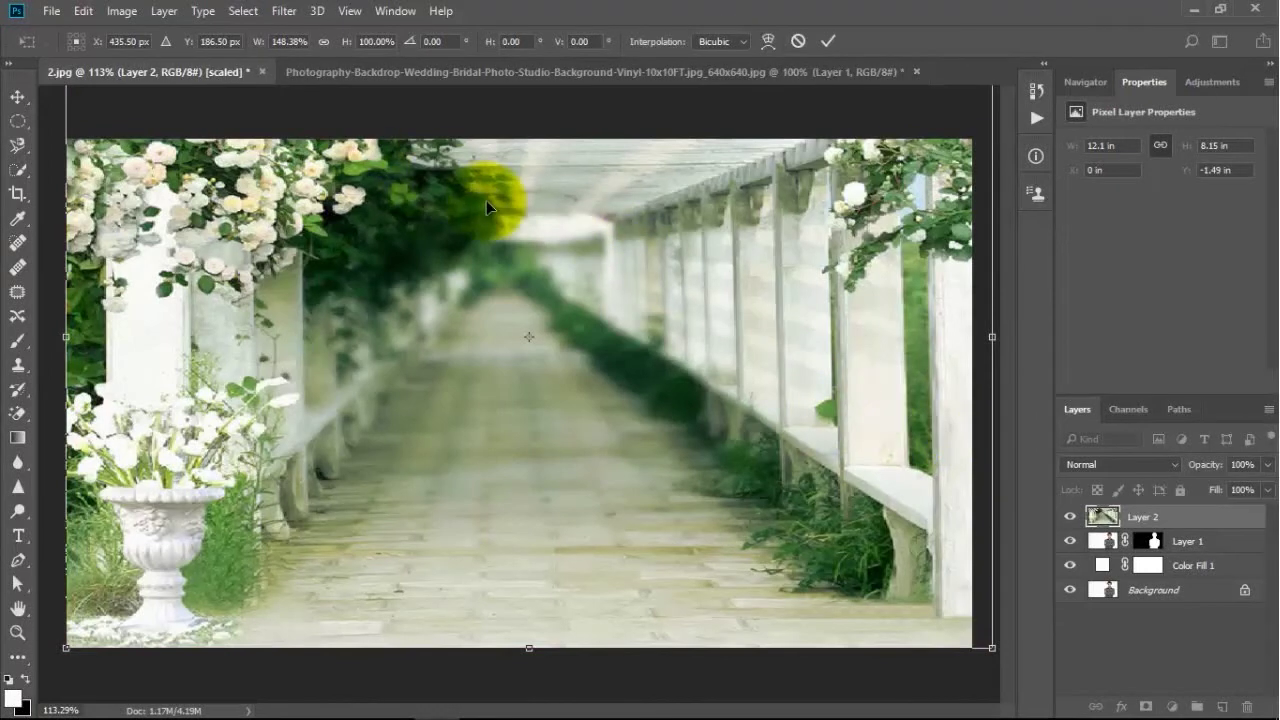
Stretch the backdrop taller to fill the canvas, commit it, and place Layer 2 below Layer 1.
{"action": "key", "text": "ctrl+minus"}
{"action": "key", "text": "ctrl+minus"}
{"action": "key", "text": "ctrl+minus"}
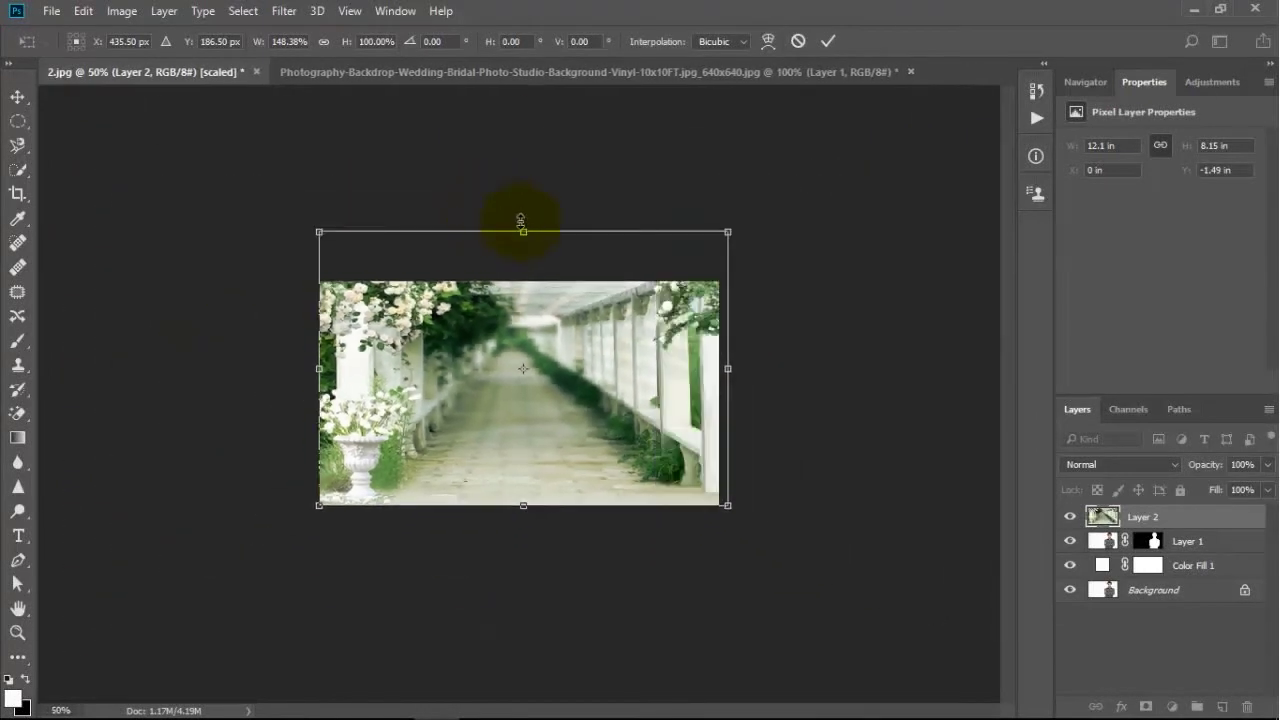
{"action": "left_click_drag", "start_coordinate": [523, 232], "coordinate": [523, 183]}
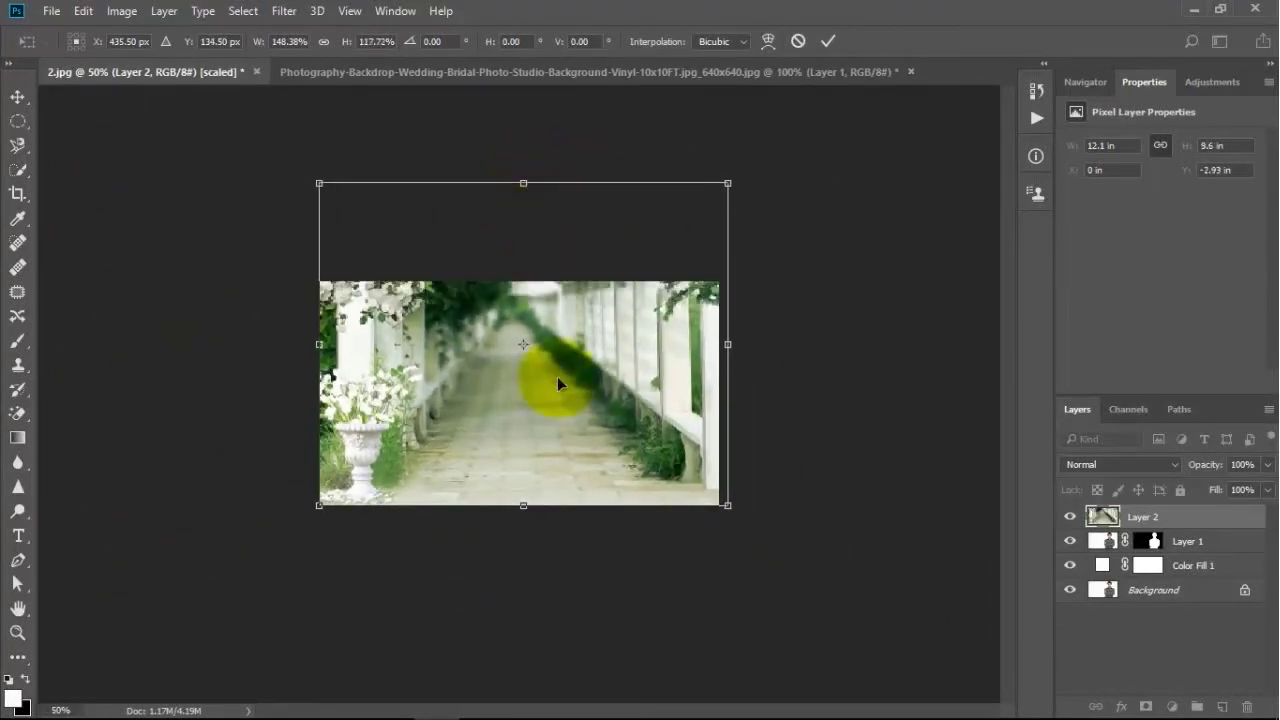
{"action": "left_click_drag", "start_coordinate": [560, 372], "coordinate": [563, 414]}
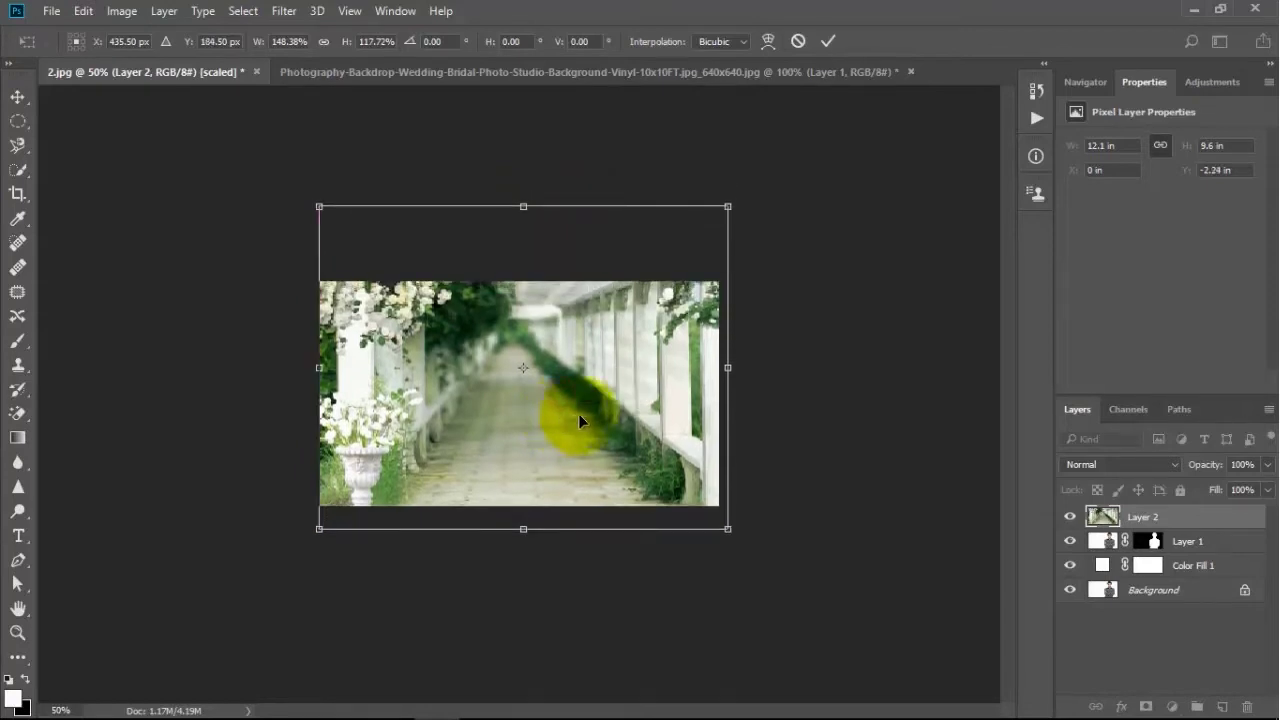
{"action": "key", "text": "Return"}
{"action": "left_click_drag", "start_coordinate": [1122, 540], "coordinate": [1186, 550]}
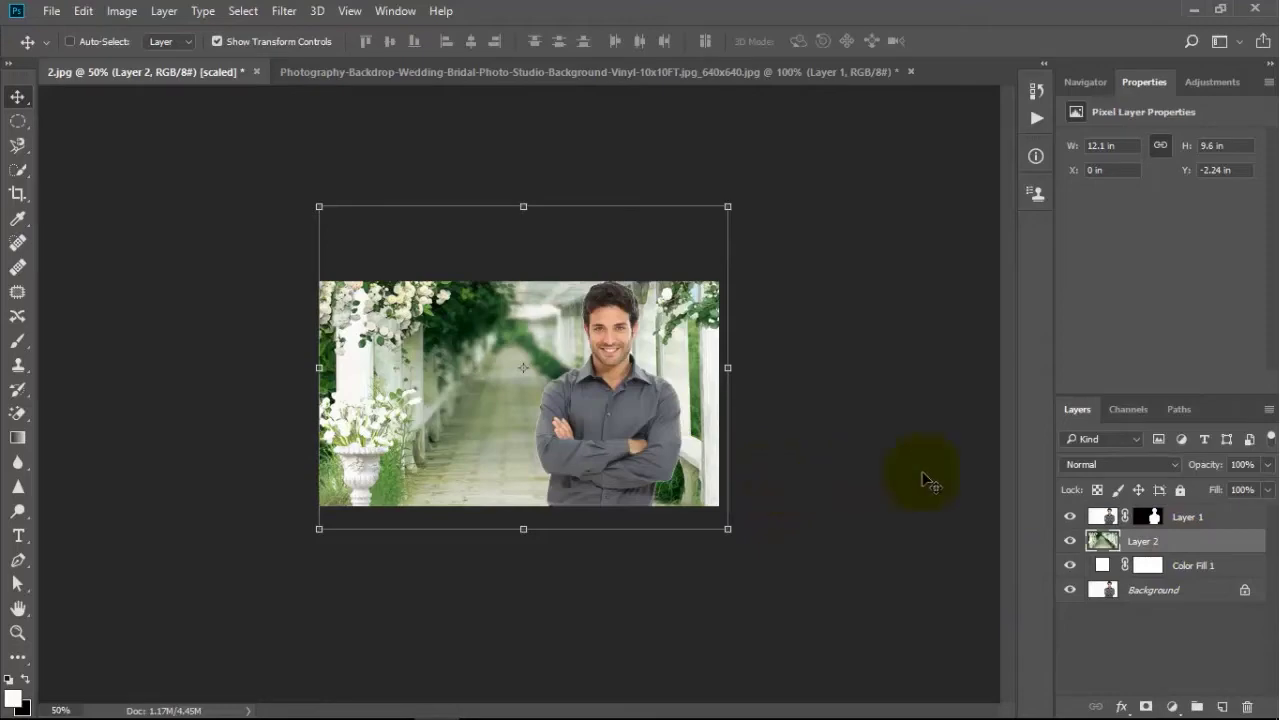
Zoom in on the composite, turn off Show Transform Controls, and select Layer 1 and its mask.
{"action": "key", "text": "z"}
{"action": "left_click_drag", "start_coordinate": [787, 422], "coordinate": [850, 413]}
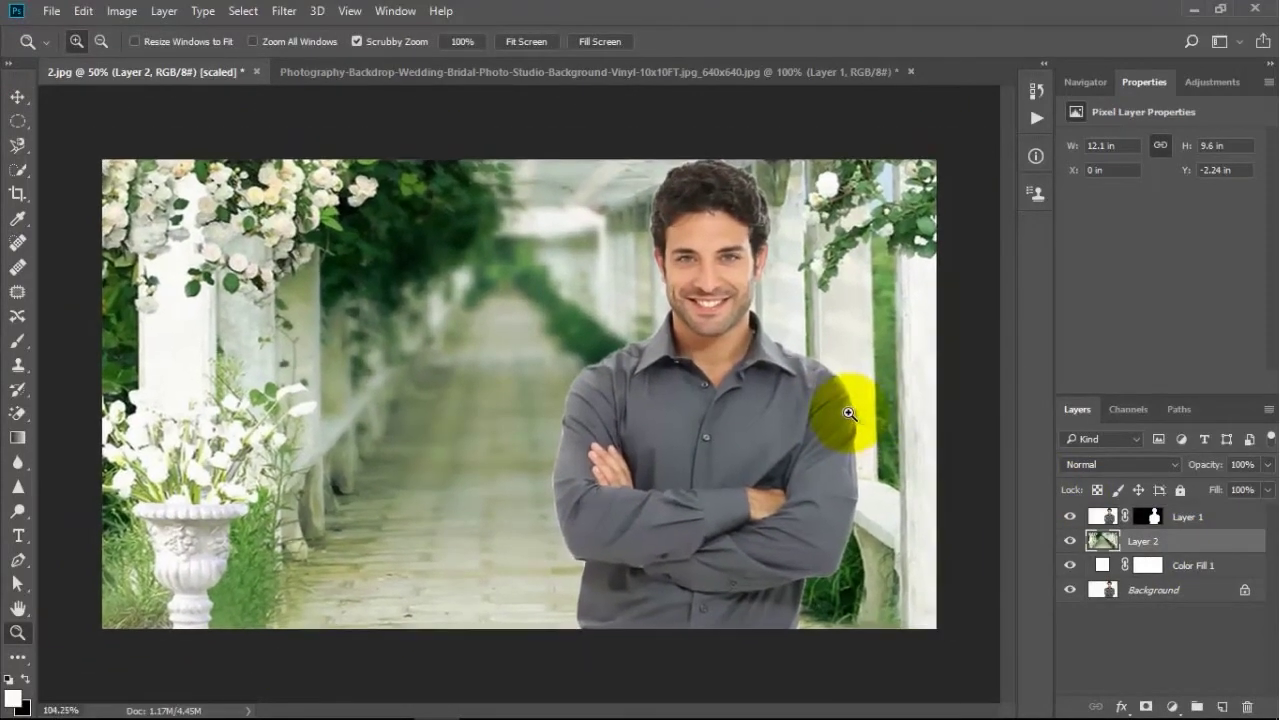
{"action": "key", "text": "v"}
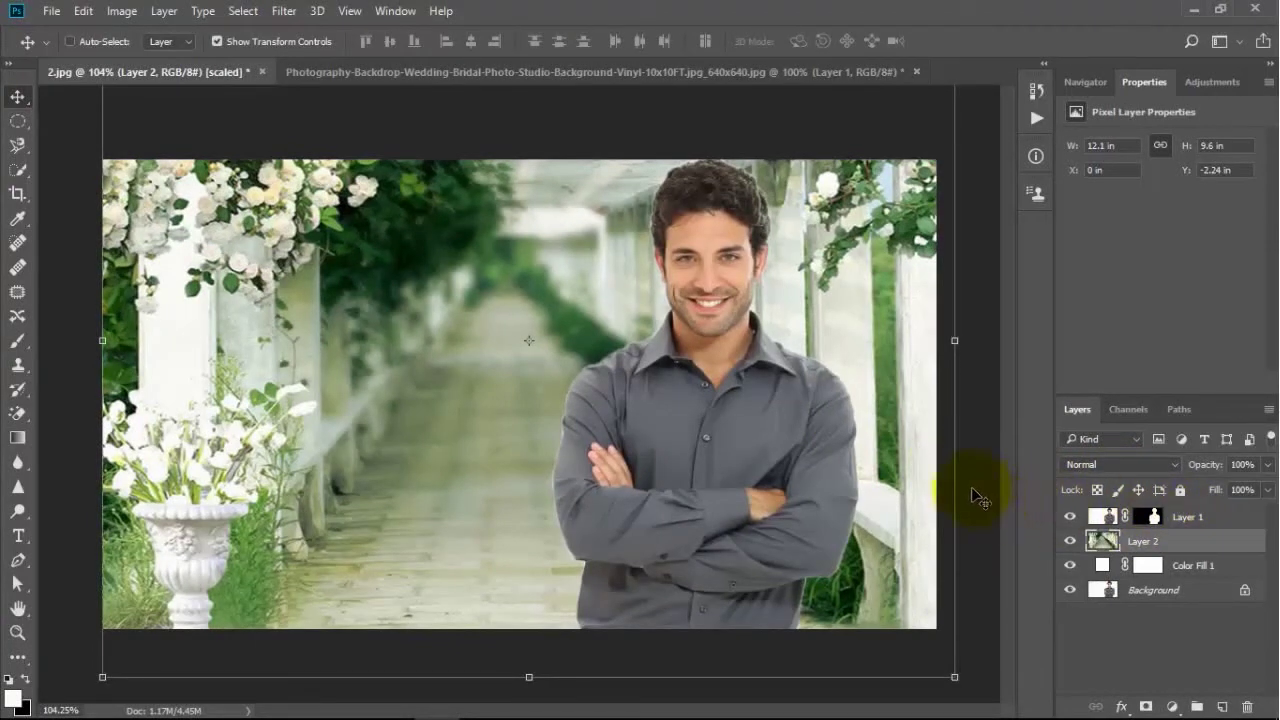
{"action": "left_click", "coordinate": [238, 44]}
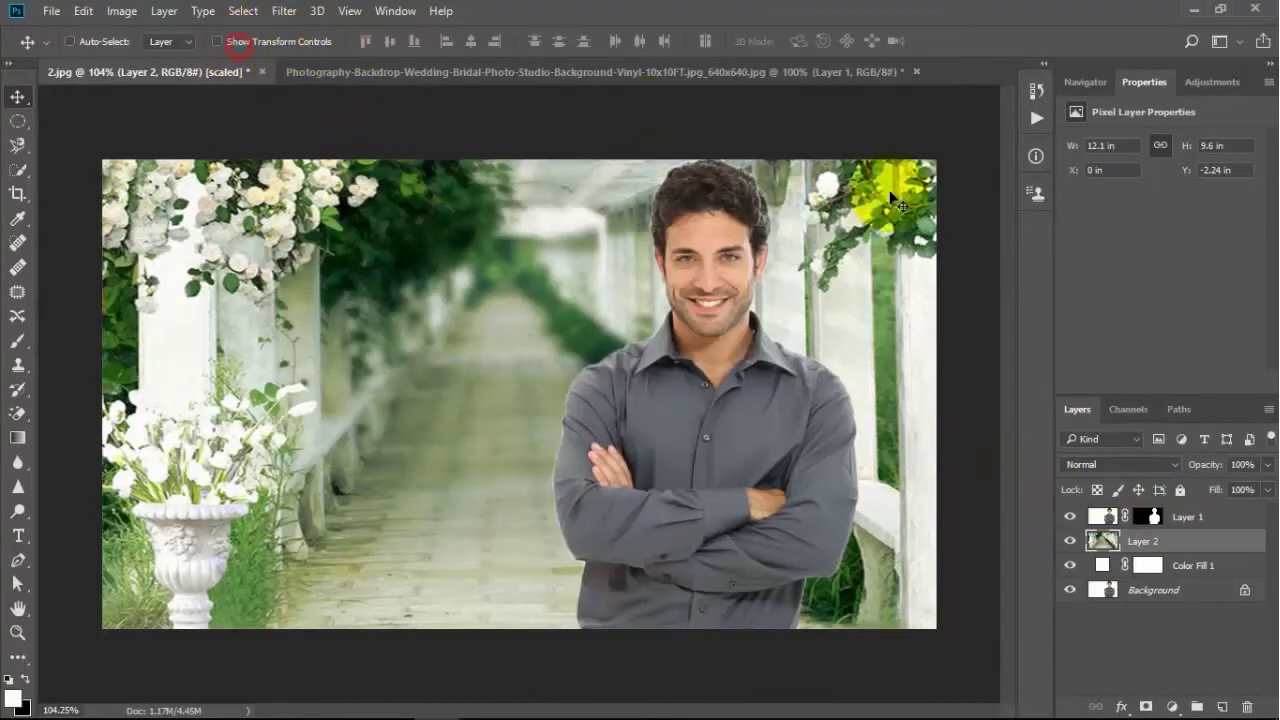
{"action": "left_click", "coordinate": [1189, 518]}
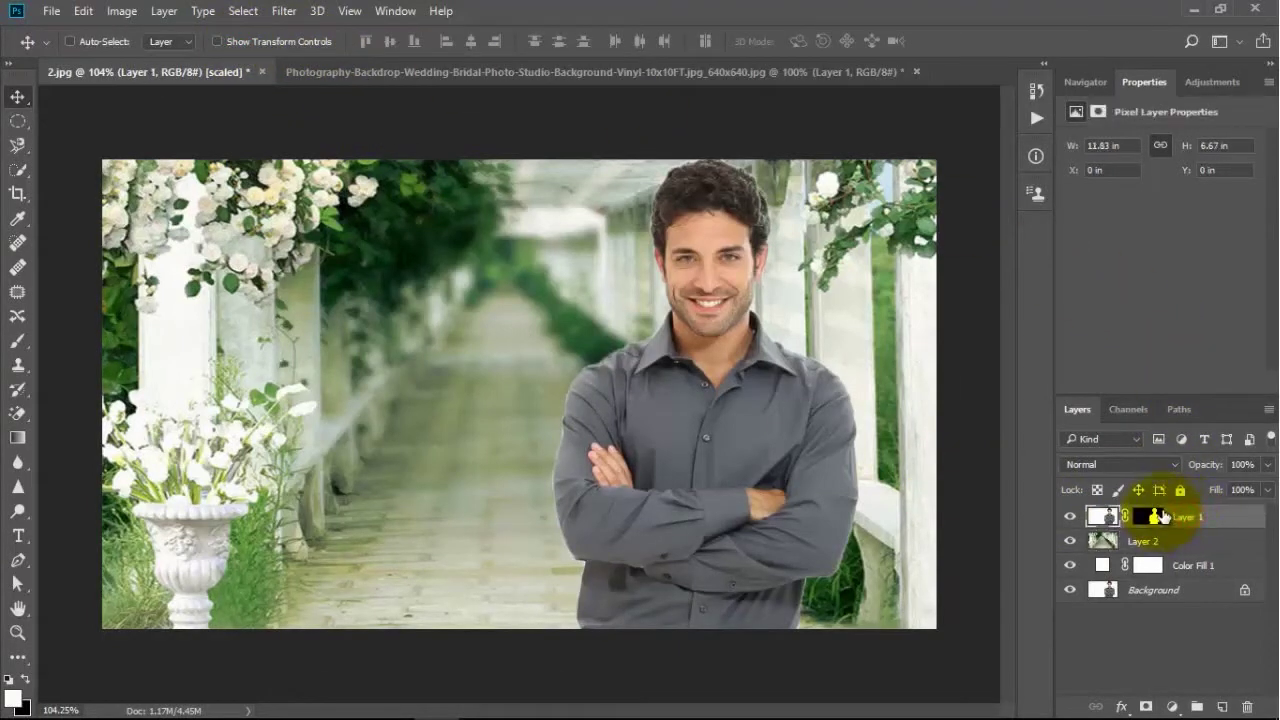
{"action": "left_click", "coordinate": [1098, 111]}
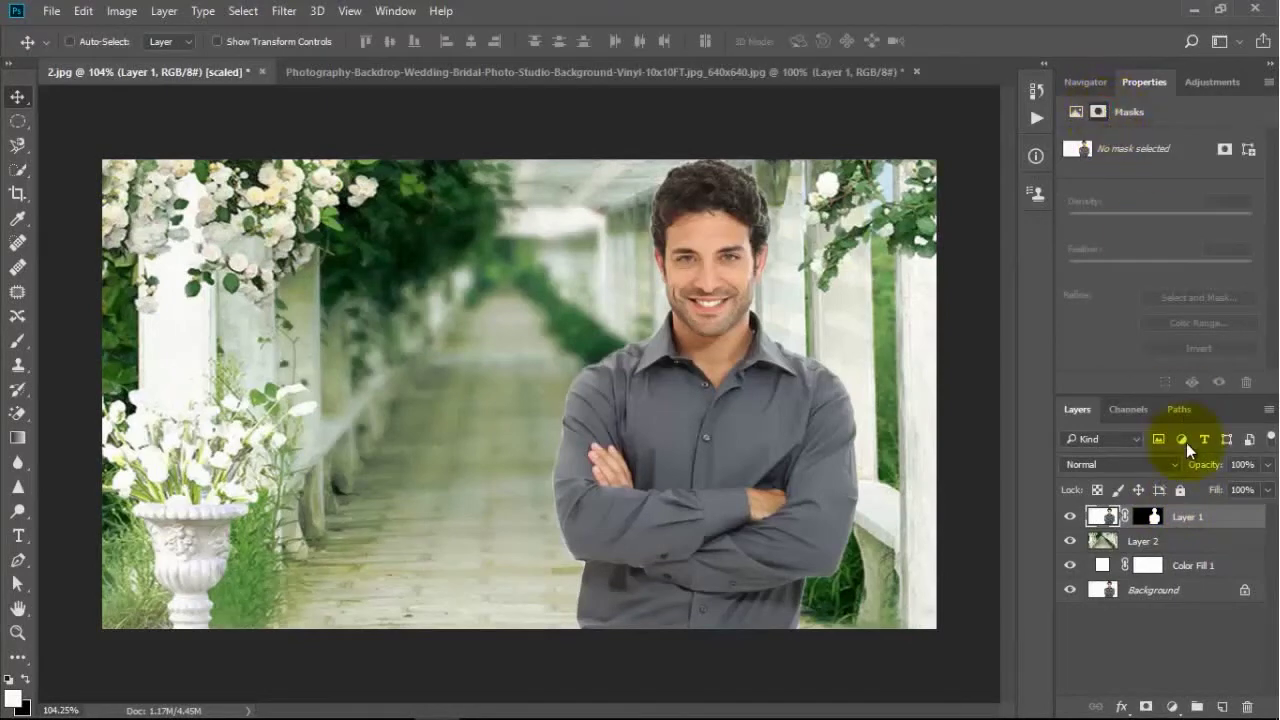
Refine Layer 1's mask in Select and Mask with a 2 px edge radius and Remember Settings on.
{"action": "left_click", "coordinate": [1151, 514]}
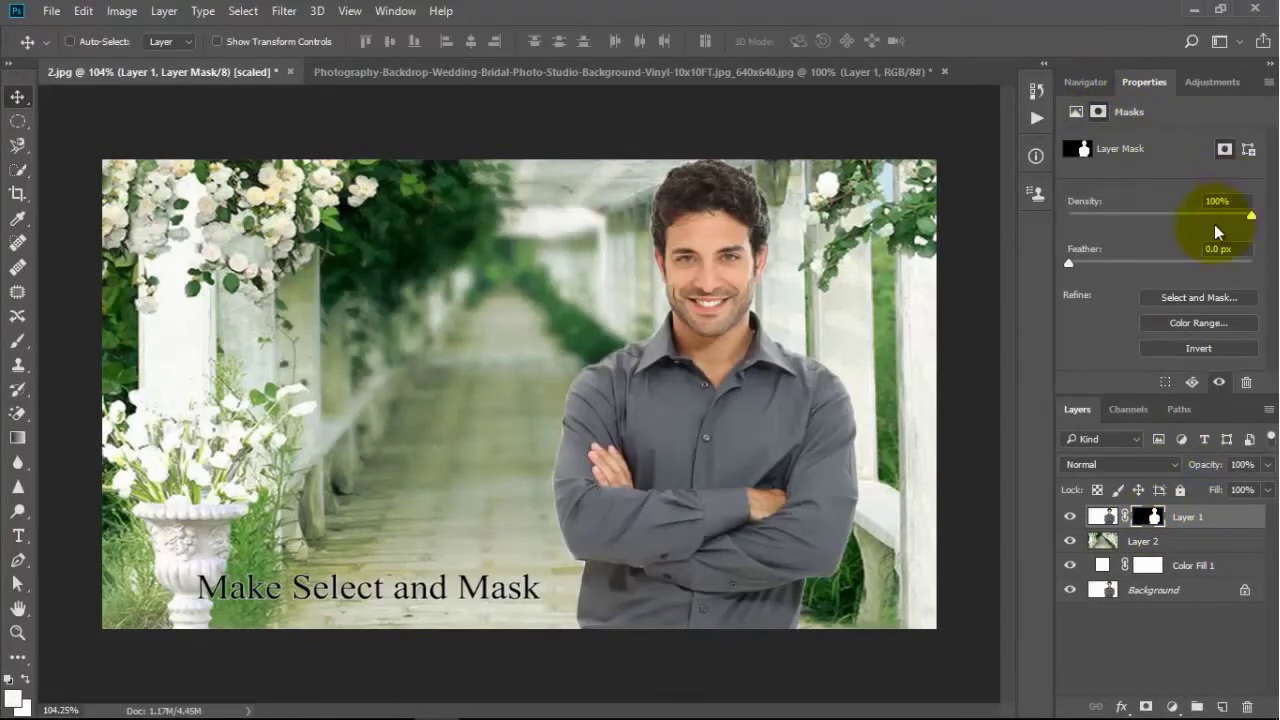
{"action": "left_click", "coordinate": [1197, 297]}
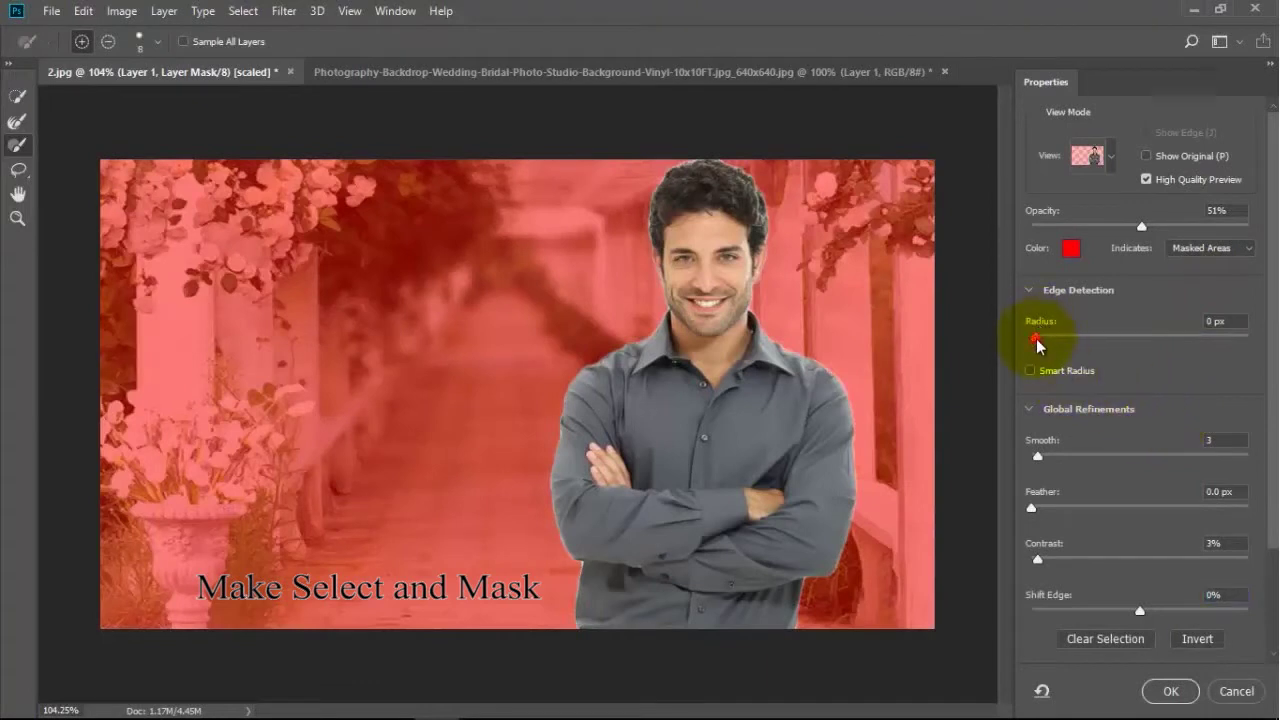
{"action": "mouse_move", "coordinate": [1035, 338]}
{"action": "left_mouse_down"}
{"action": "mouse_move", "coordinate": [1078, 338]}
{"action": "mouse_move", "coordinate": [1014, 336]}
{"action": "left_mouse_up"}
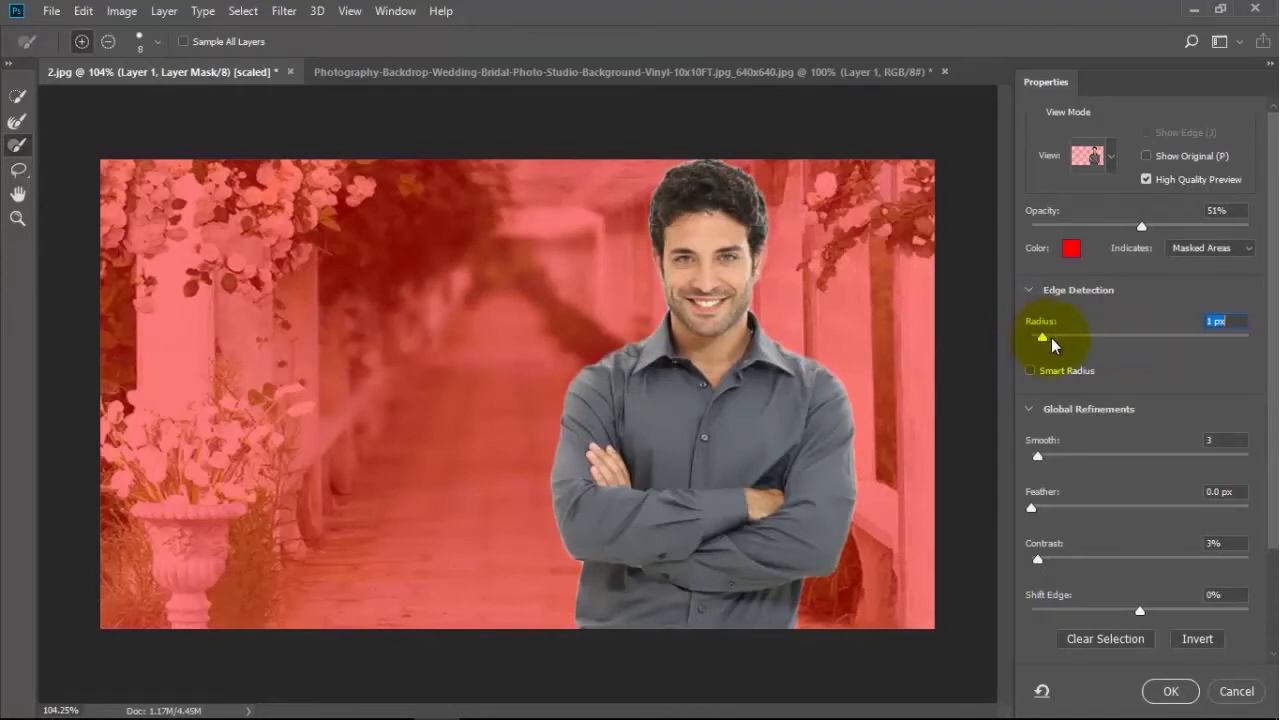
{"action": "mouse_move", "coordinate": [1058, 345]}
{"action": "left_mouse_down"}
{"action": "mouse_move", "coordinate": [1011, 344]}
{"action": "mouse_move", "coordinate": [1064, 352]}
{"action": "left_mouse_up"}
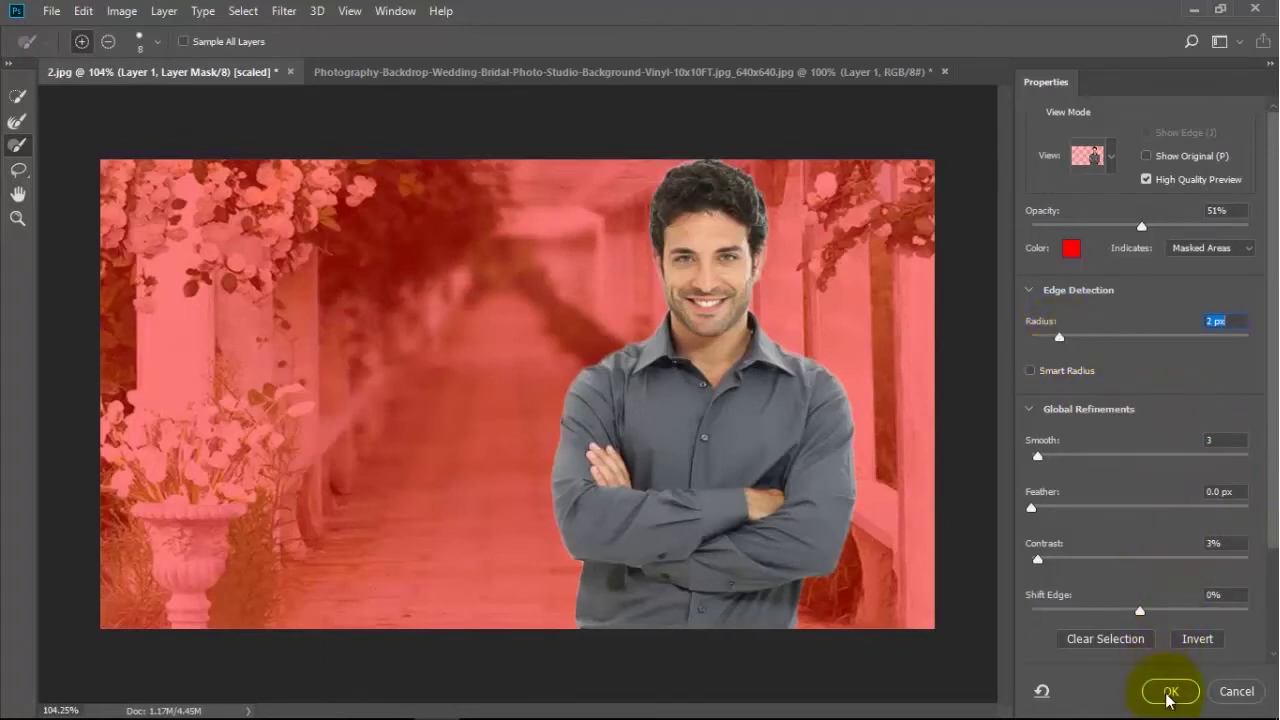
{"action": "scroll", "coordinate": [1257, 560], "scroll_direction": "down", "scroll_amount": 2}
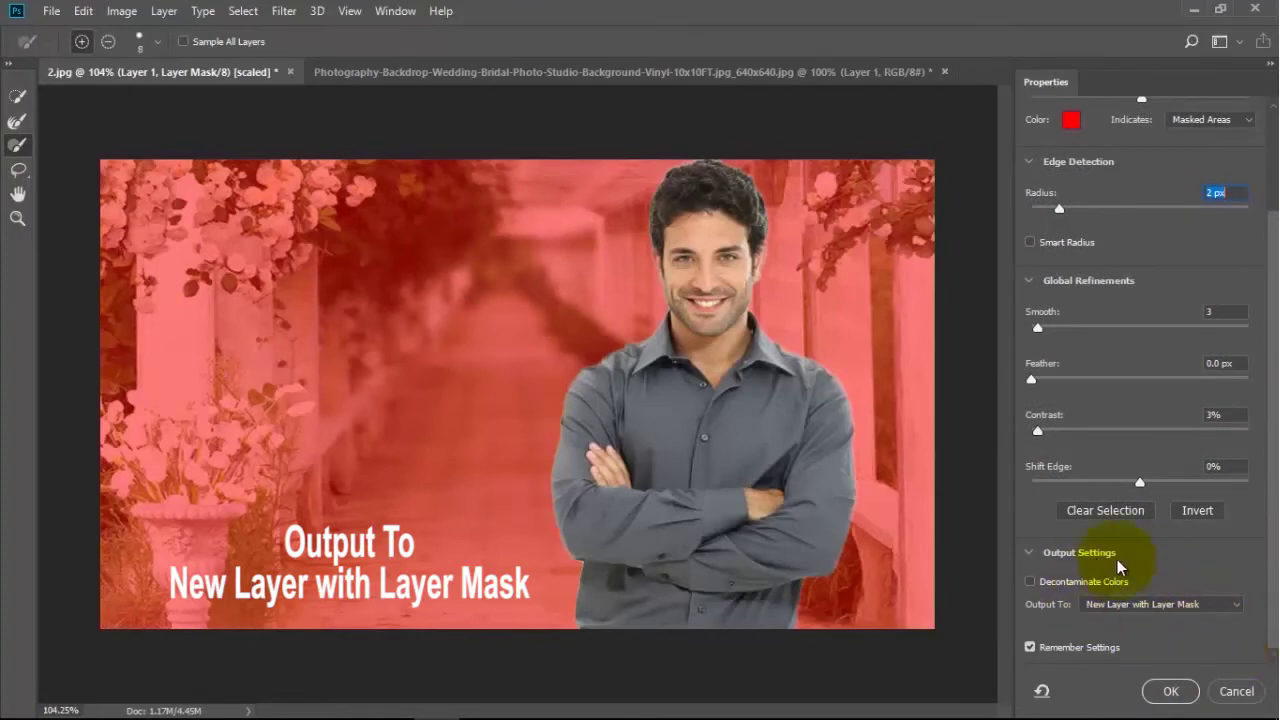
{"action": "left_click", "coordinate": [1031, 647]}
{"action": "left_click", "coordinate": [1168, 691]}
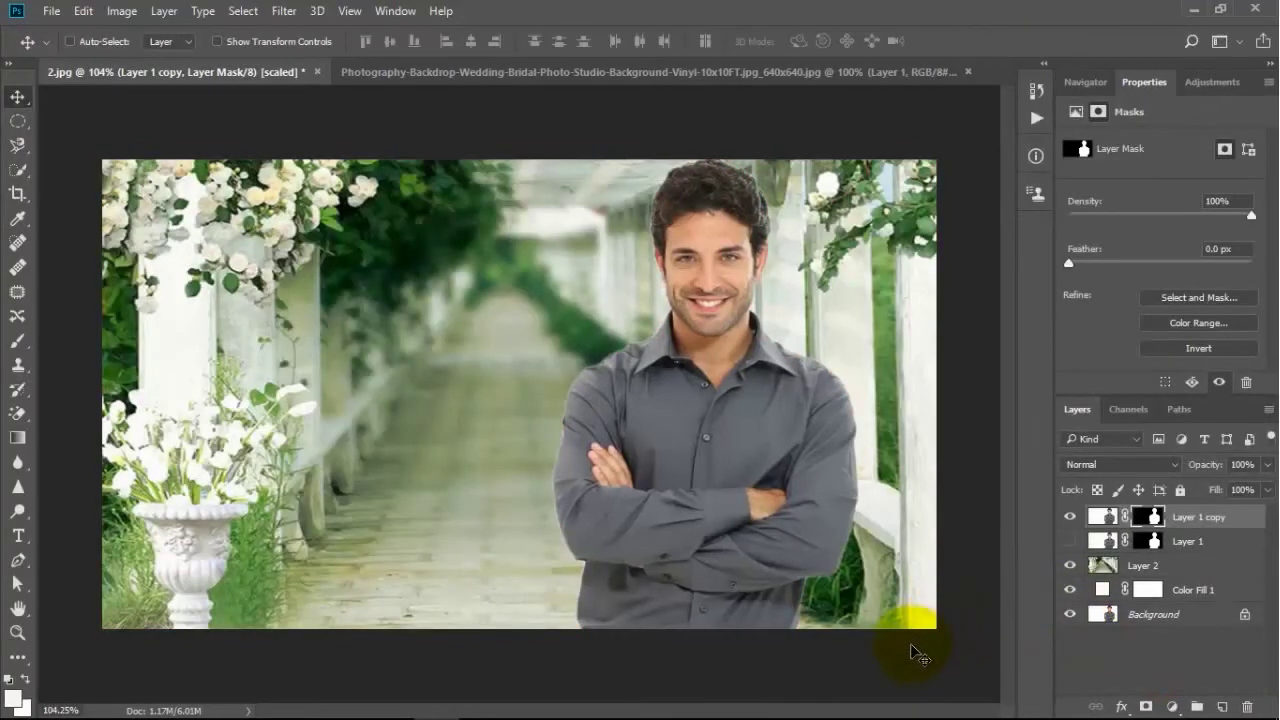
Delete the original Layer 1 and apply a 1.1 px Gaussian Blur to the pergola backdrop.
{"action": "left_click", "coordinate": [1212, 548]}
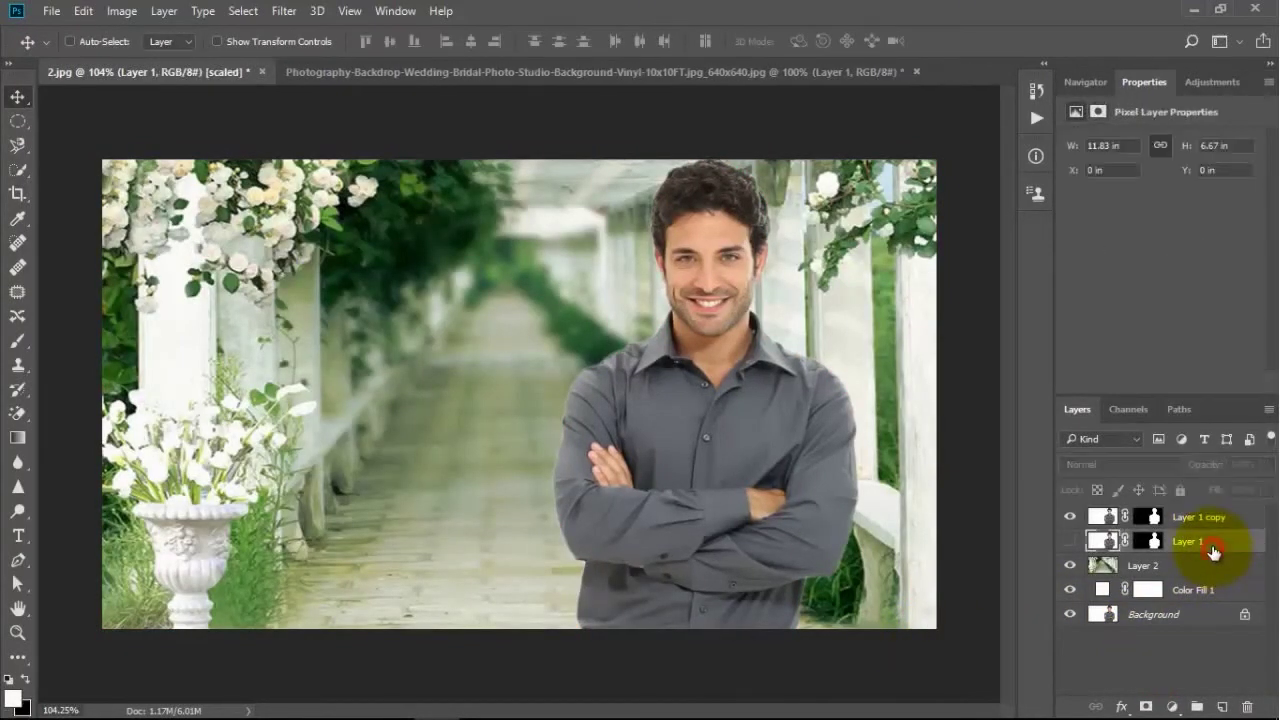
{"action": "key", "text": "Delete"}
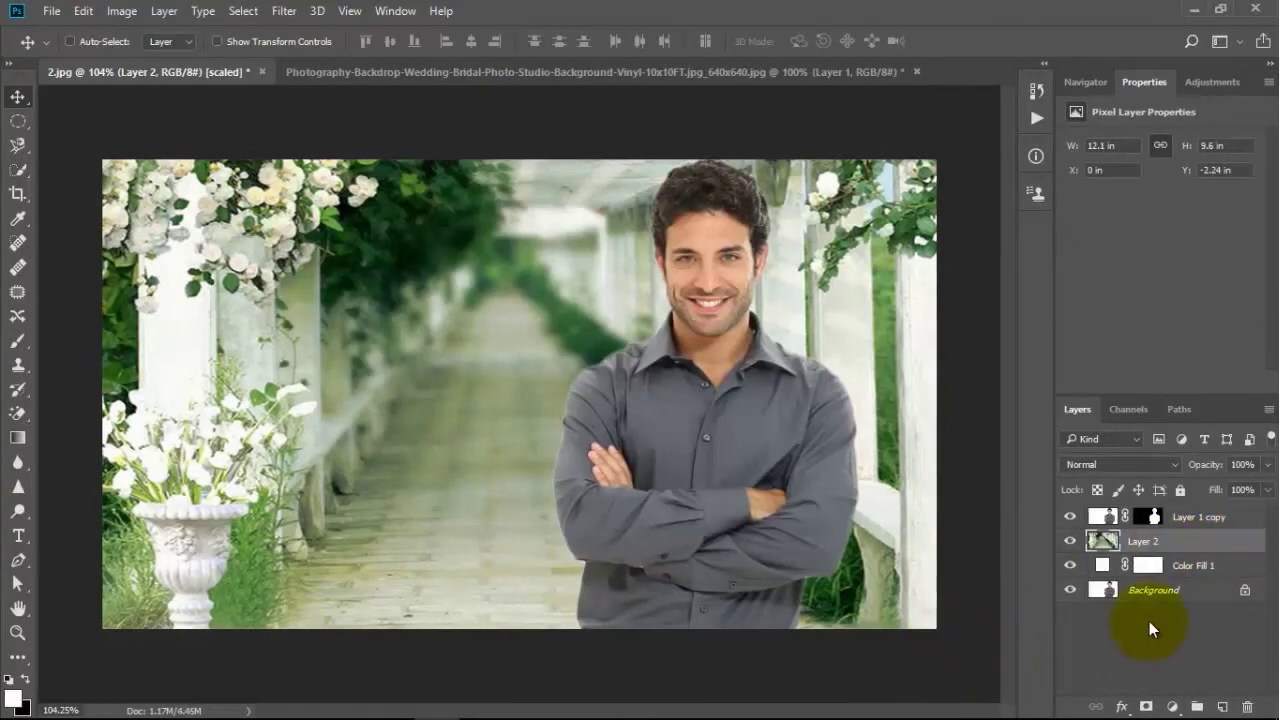
{"action": "left_click", "coordinate": [284, 11]}
{"action": "left_click", "coordinate": [585, 288]}
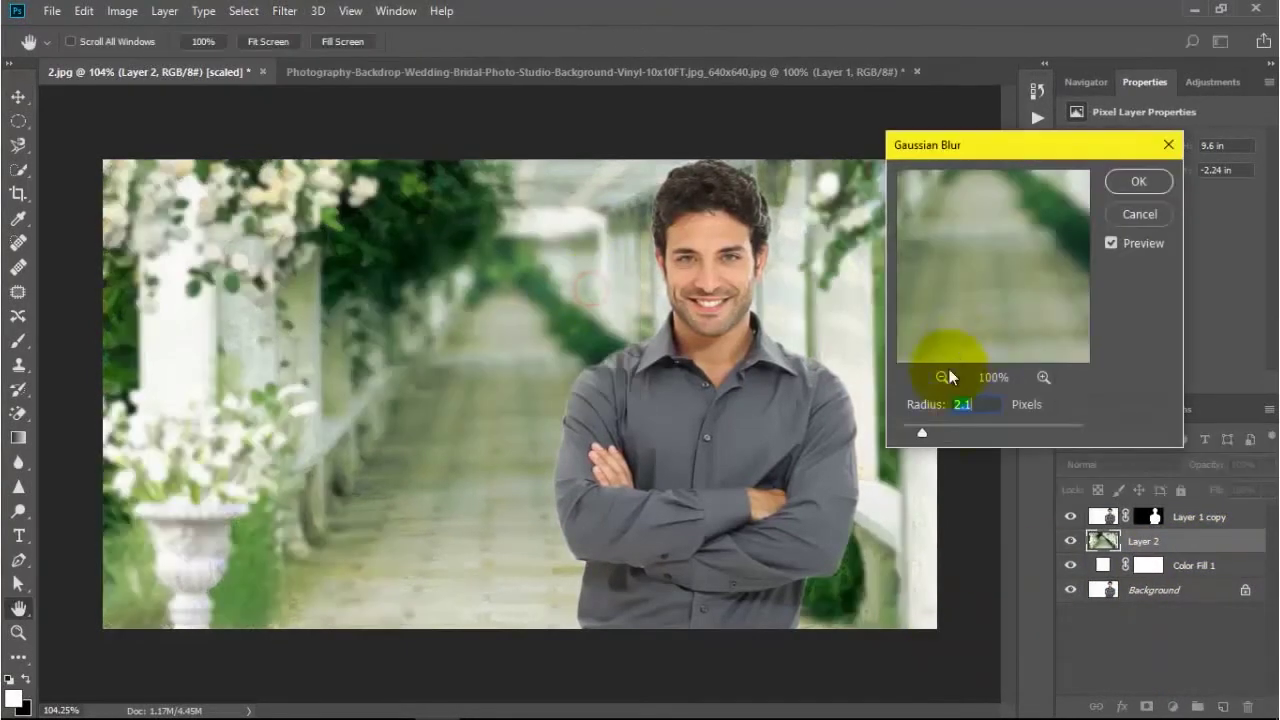
{"action": "mouse_move", "coordinate": [920, 431]}
{"action": "left_mouse_down"}
{"action": "mouse_move", "coordinate": [906, 431]}
{"action": "mouse_move", "coordinate": [957, 437]}
{"action": "left_mouse_up"}
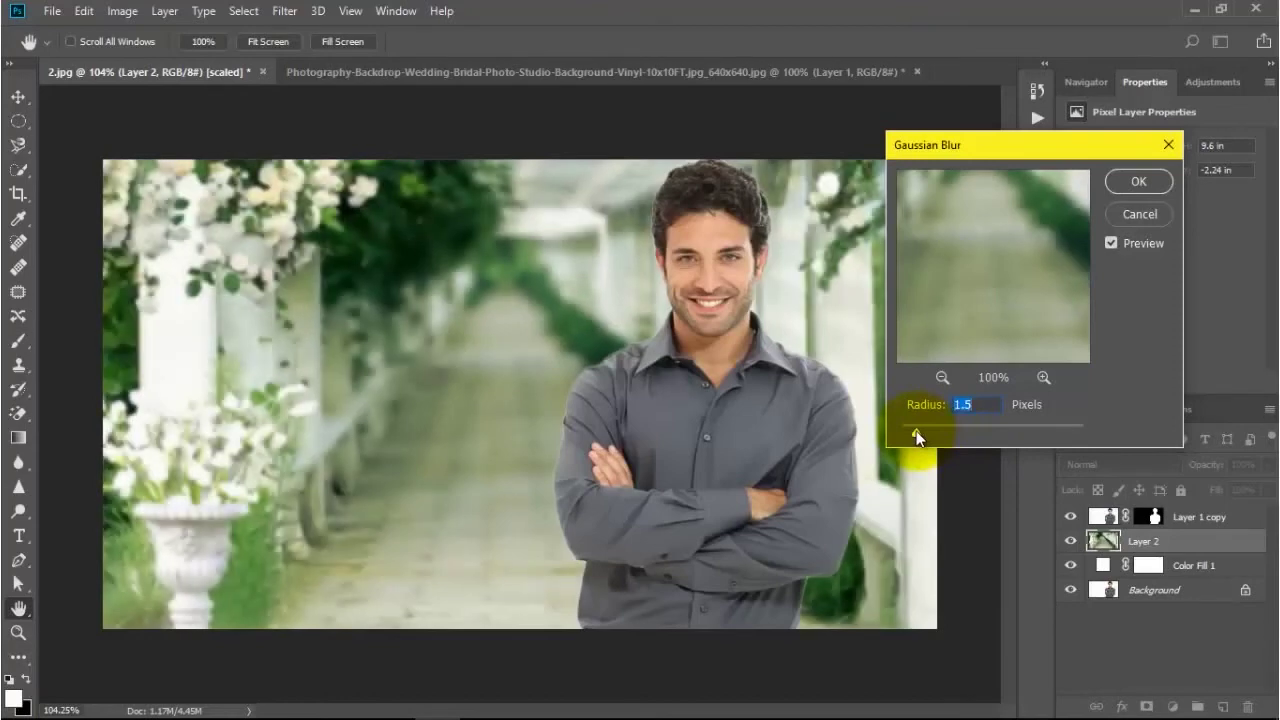
{"action": "left_click_drag", "start_coordinate": [912, 430], "coordinate": [913, 430]}
{"action": "left_click", "coordinate": [1140, 183]}
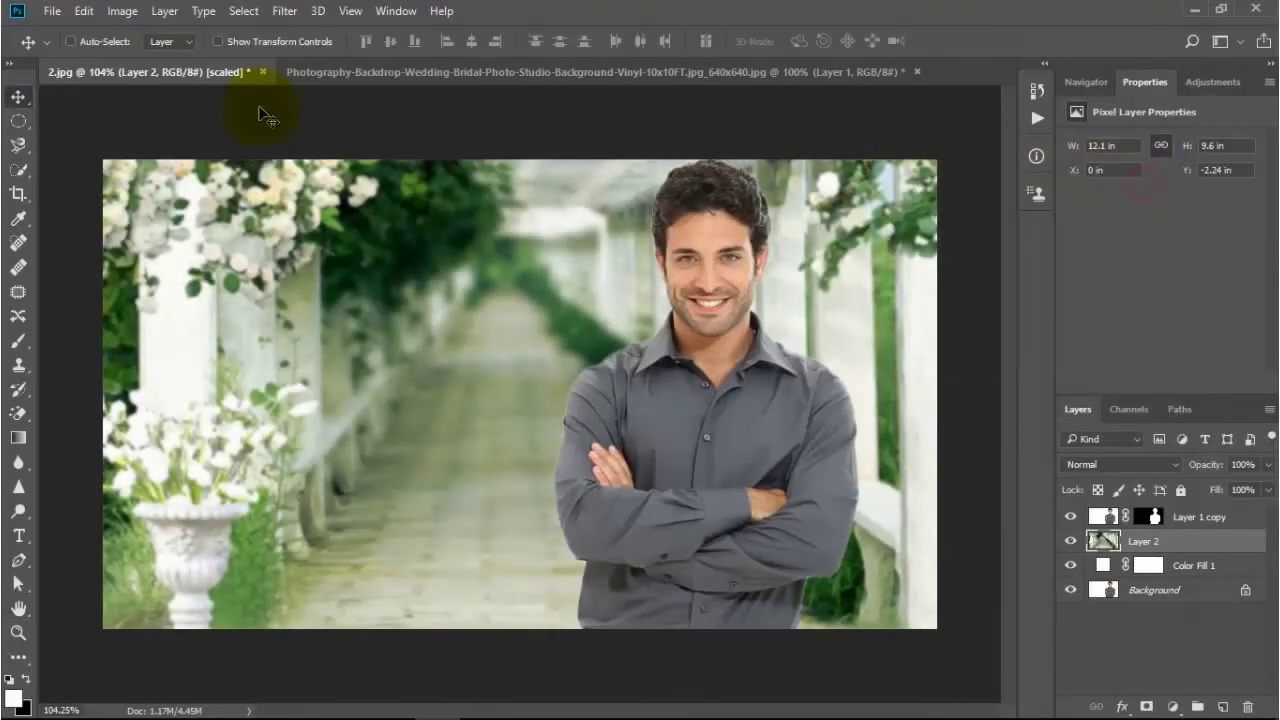
Apply Auto Contrast and Auto Tone to Layer 1 copy.
{"action": "left_click", "coordinate": [1200, 520]}
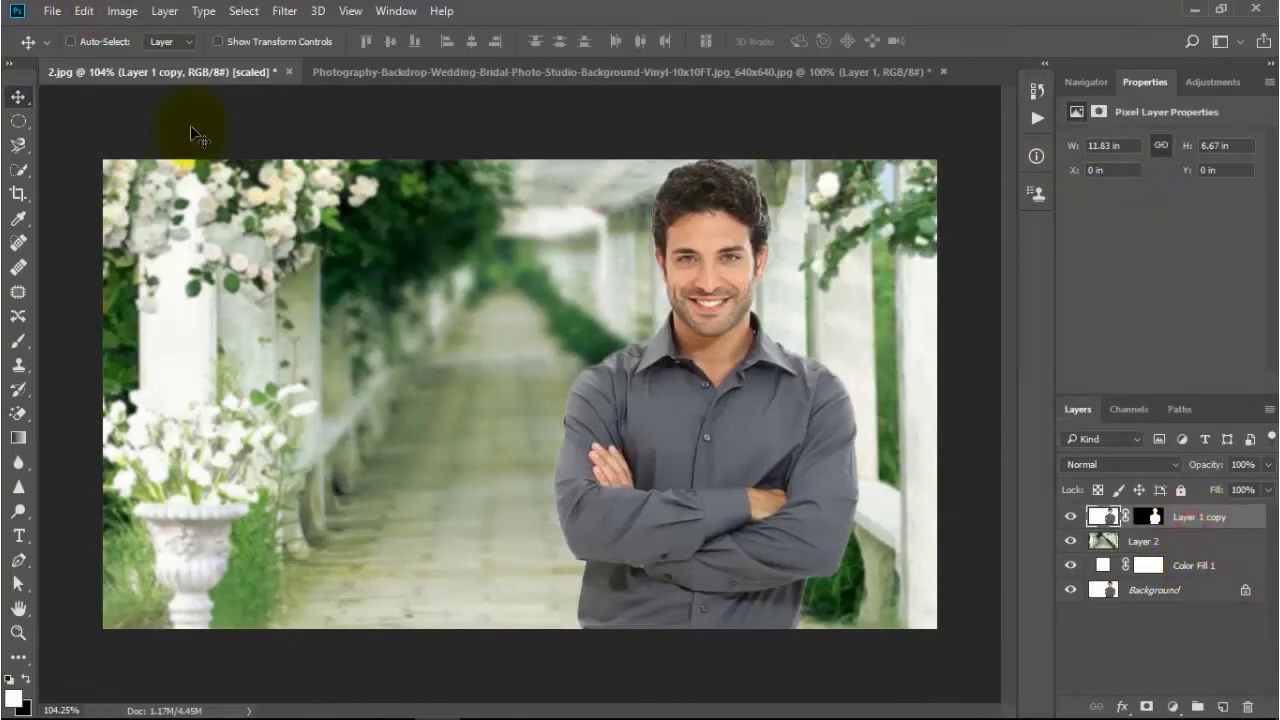
{"action": "left_click", "coordinate": [83, 12]}
{"action": "left_click", "coordinate": [120, 11]}
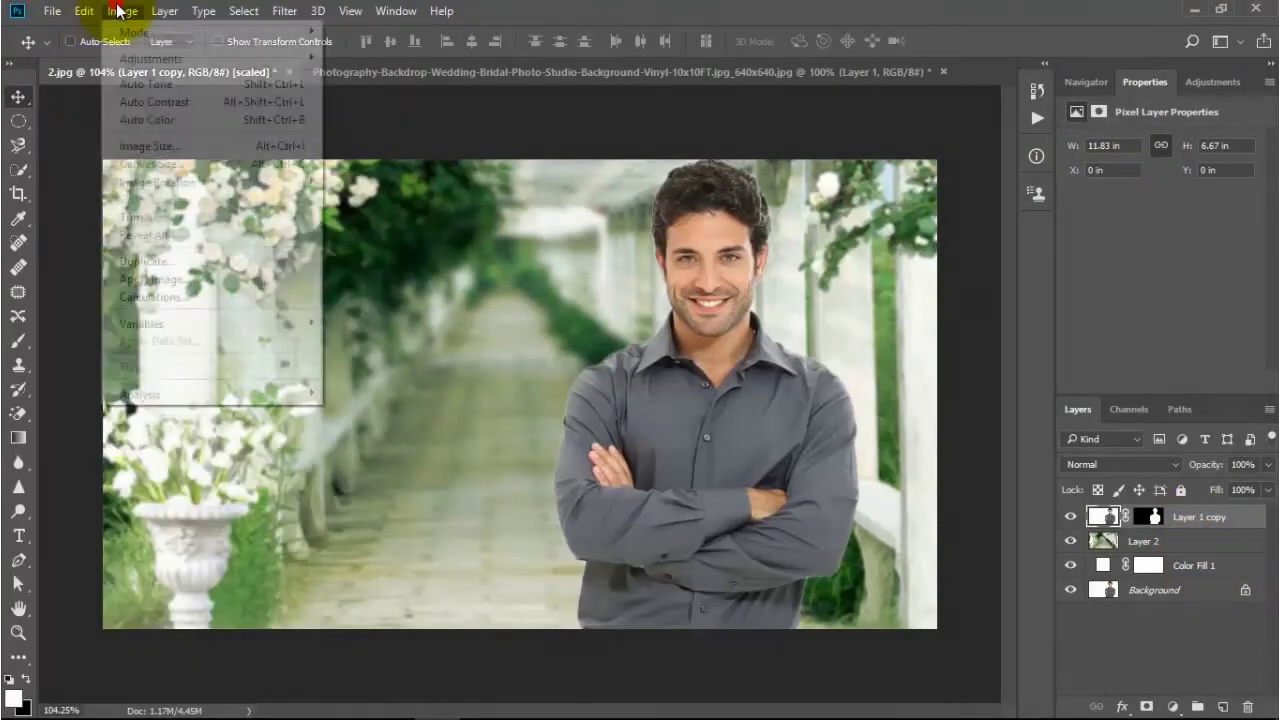
{"action": "left_click", "coordinate": [175, 102]}
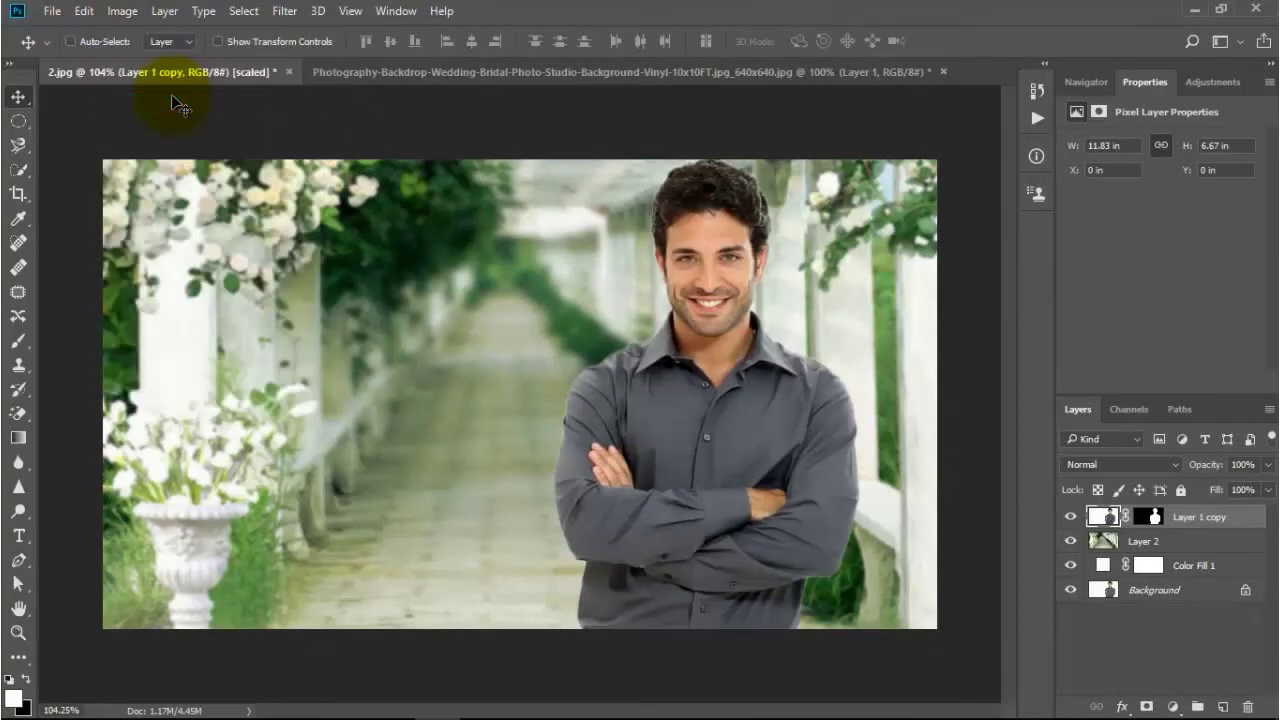
{"action": "left_click", "coordinate": [122, 11]}
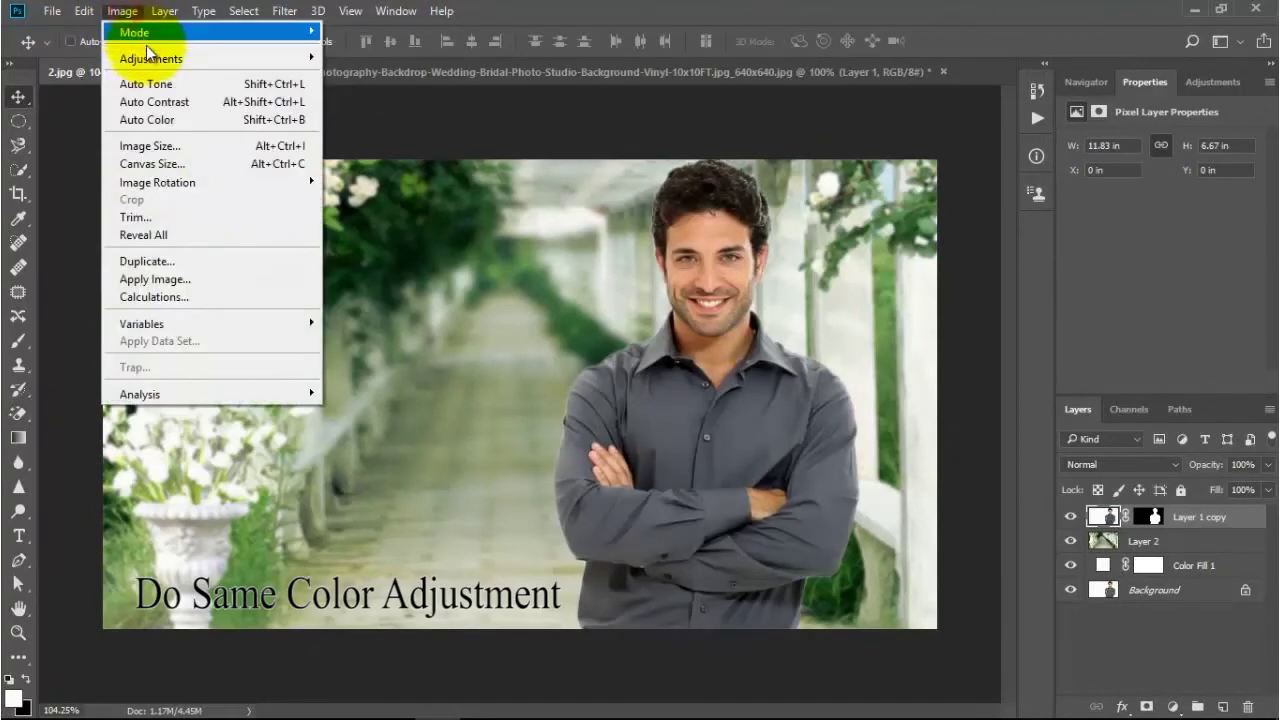
{"action": "left_click", "coordinate": [157, 88]}
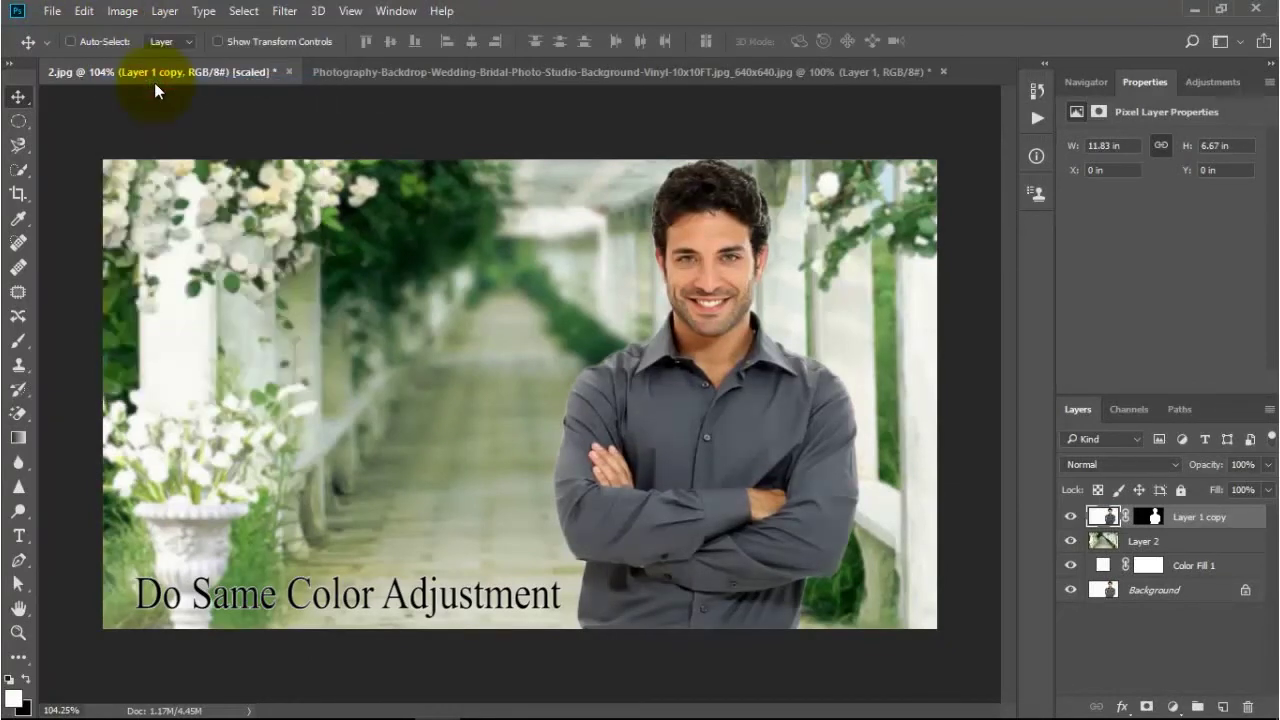